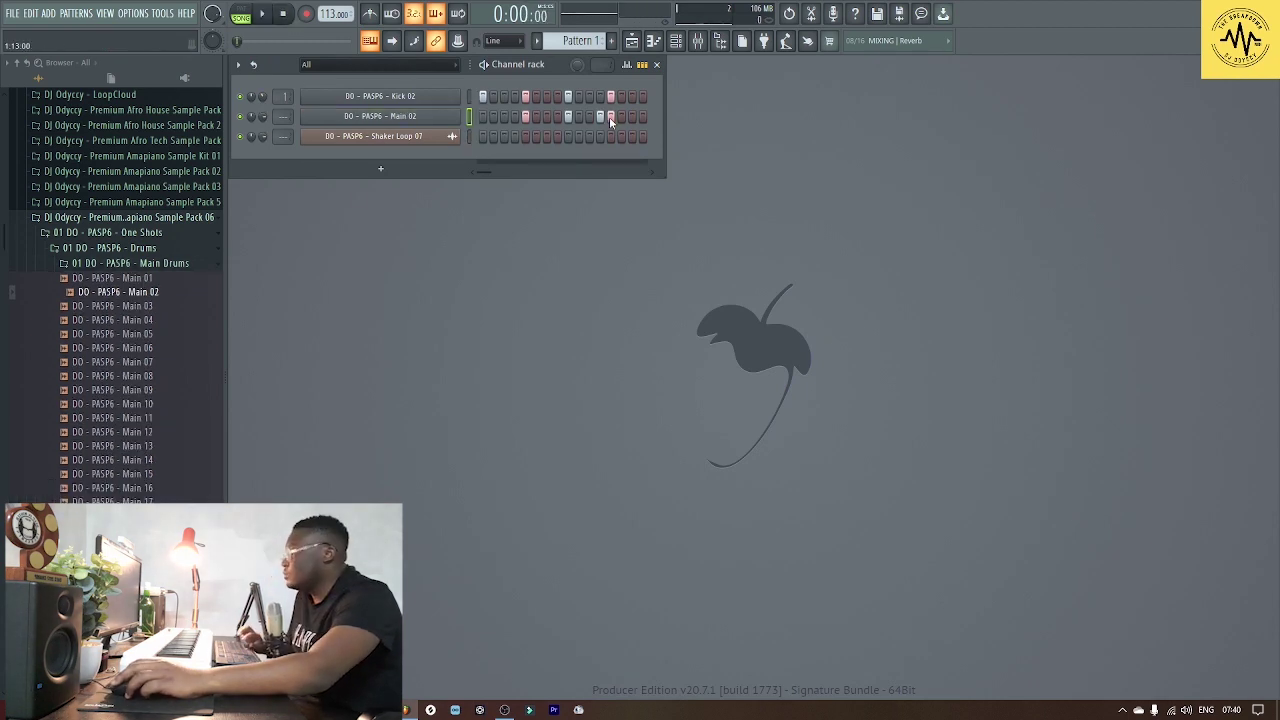
Play the drum groove and add an extra hit to the Clap 04 row
key("space")
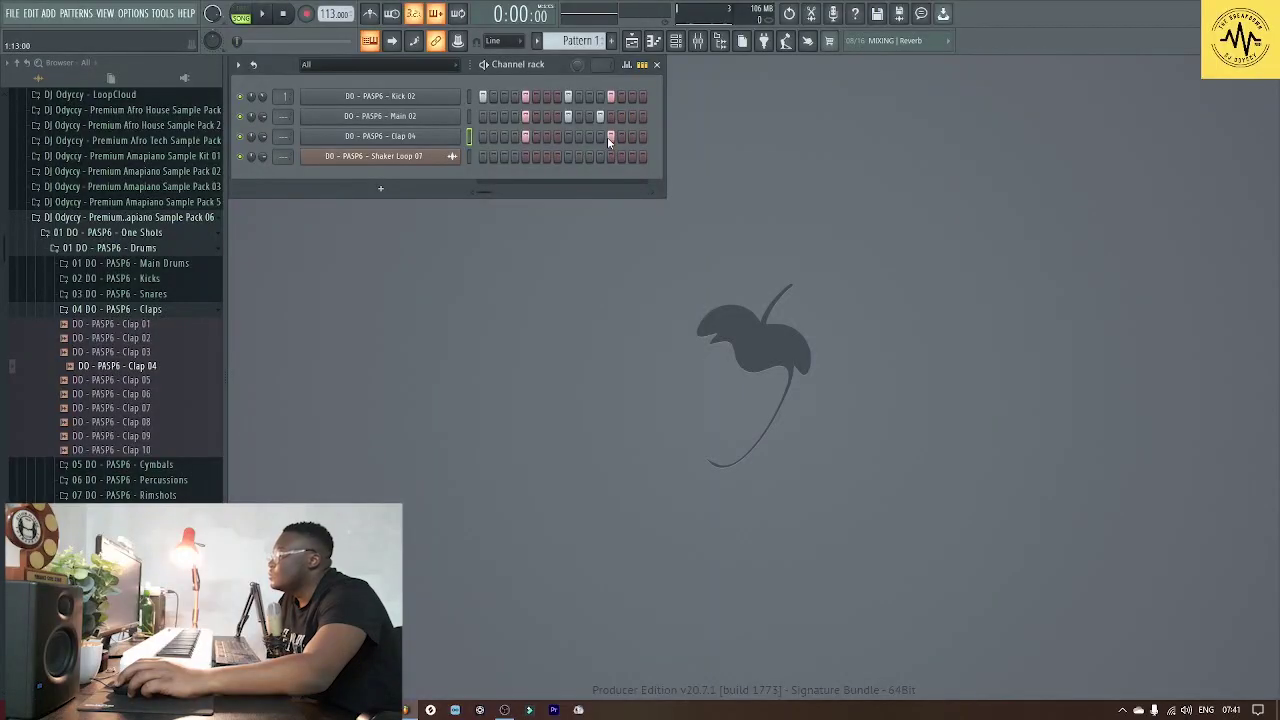
left_click(609, 137)
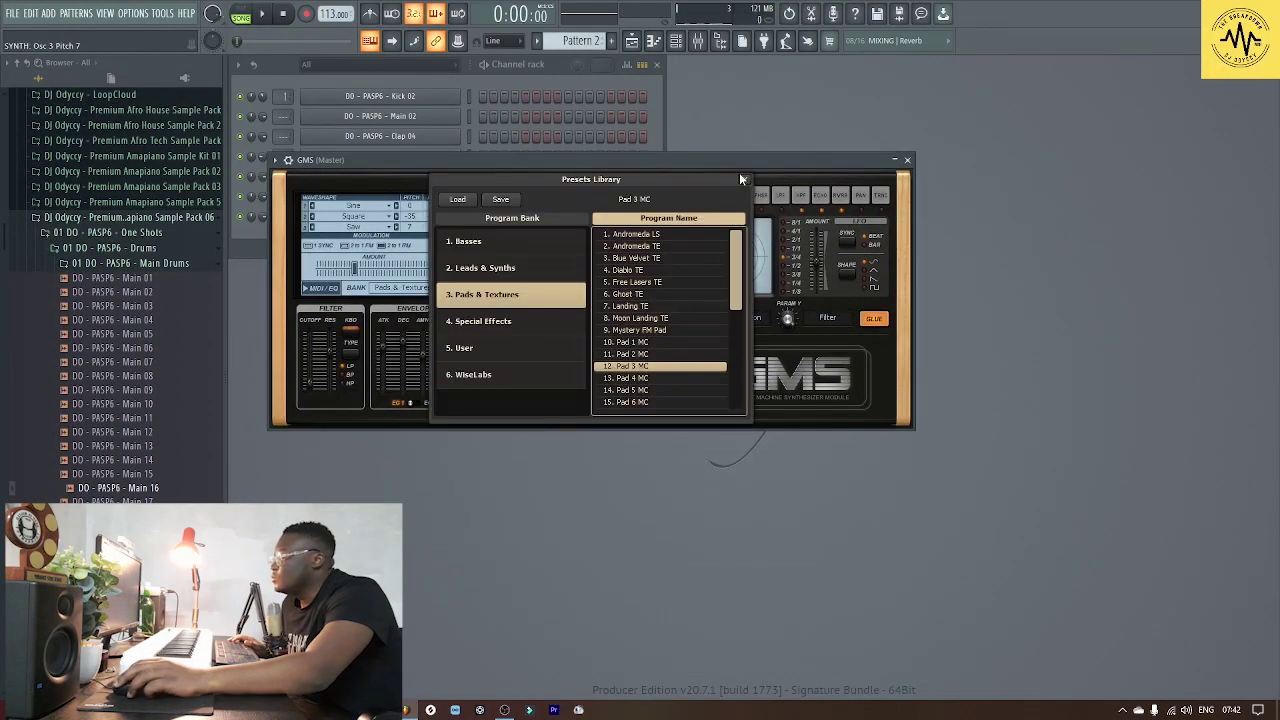
Draw a long C#4 GMS note in Pattern 2, then return to the playlist
left_click(741, 178)
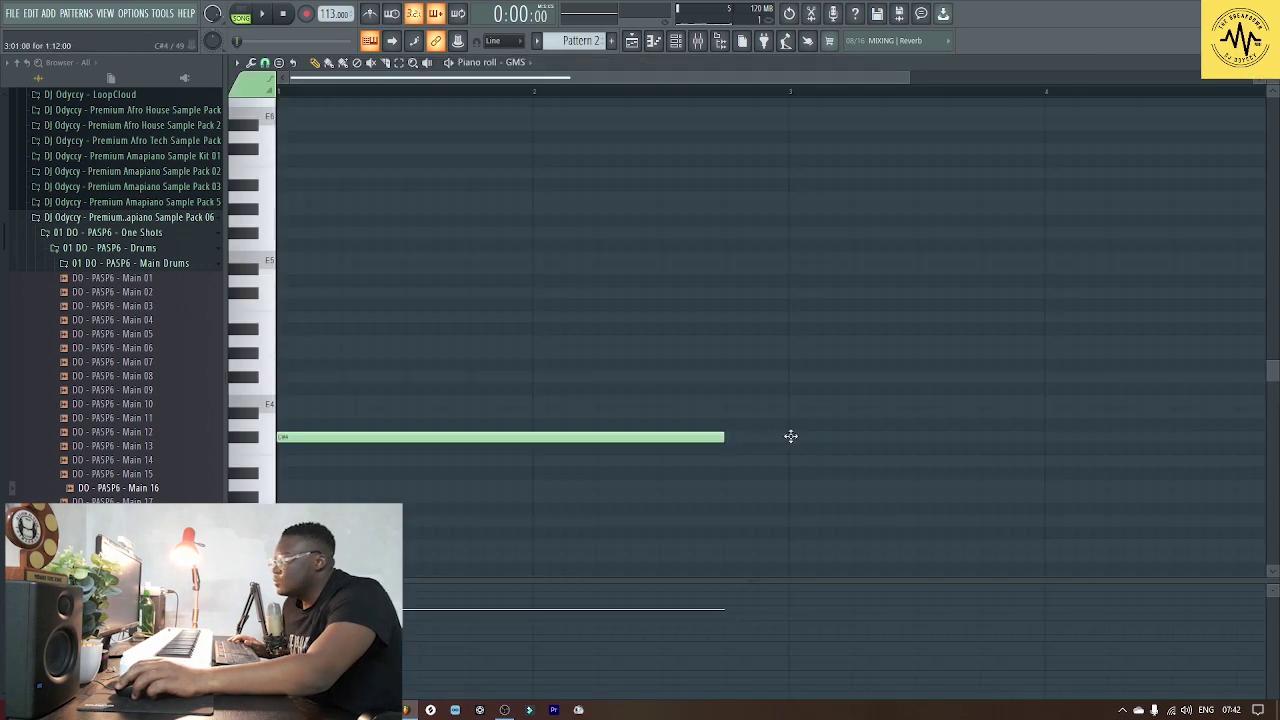
left_click(790, 436)
key("F5")
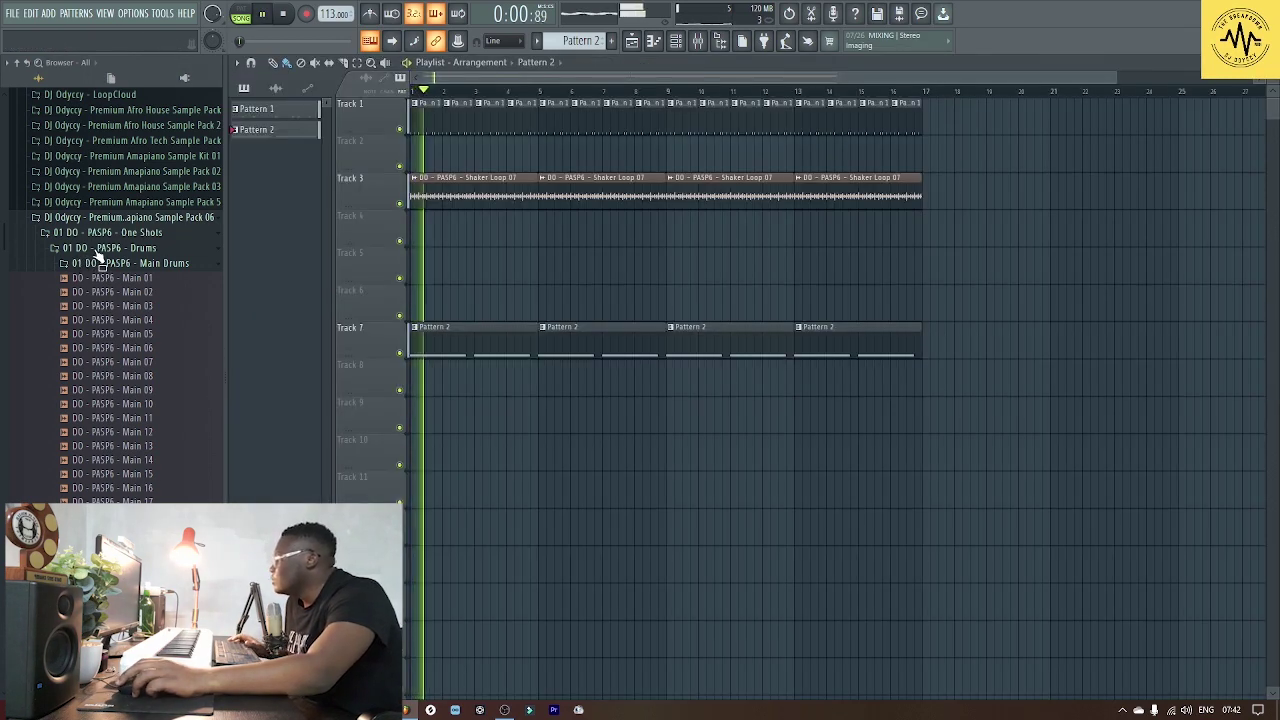
left_click(100, 248)
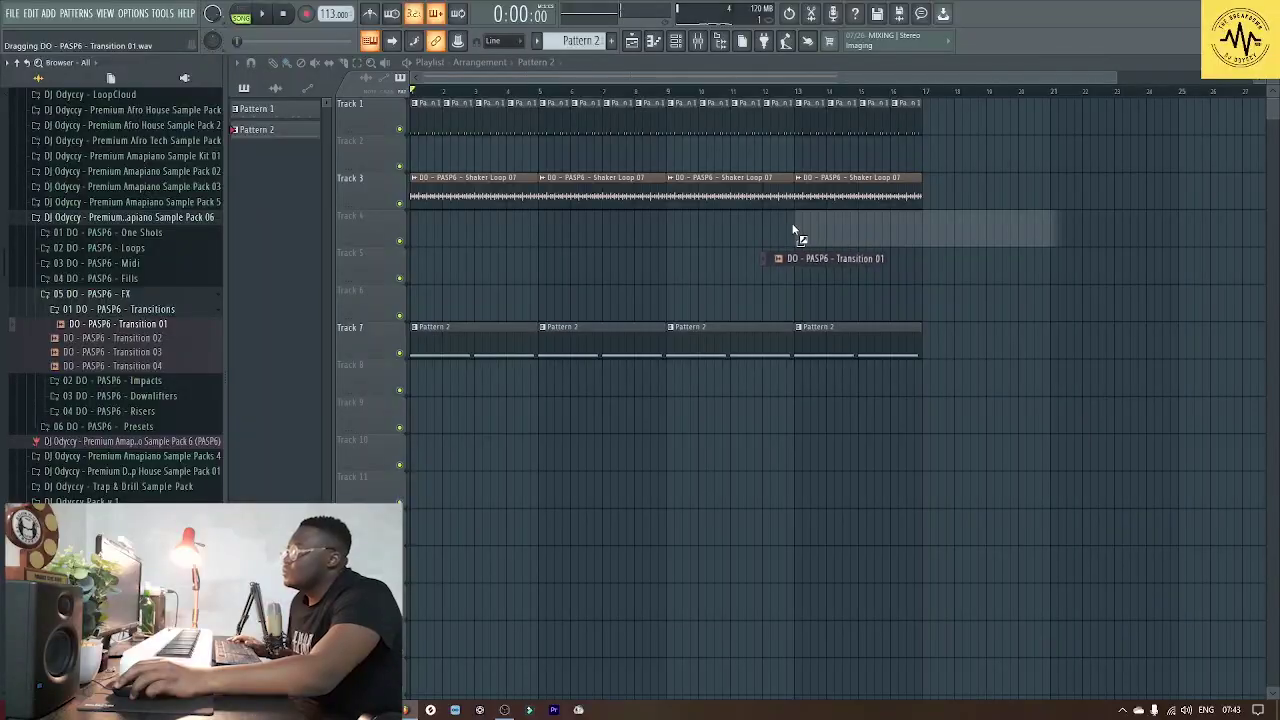
Place Transition 01 on Track 4 at bar 13 and duplicate bars 1–16 into bars 17–32
left_click_drag(793, 232, 795, 232)
left_click_drag(878, 468, 375, 78)
key("ctrl+b")
Play the arrangement from bar 13 and open the Transition 01 channel settings
scroll(667, 97, "down", 3)
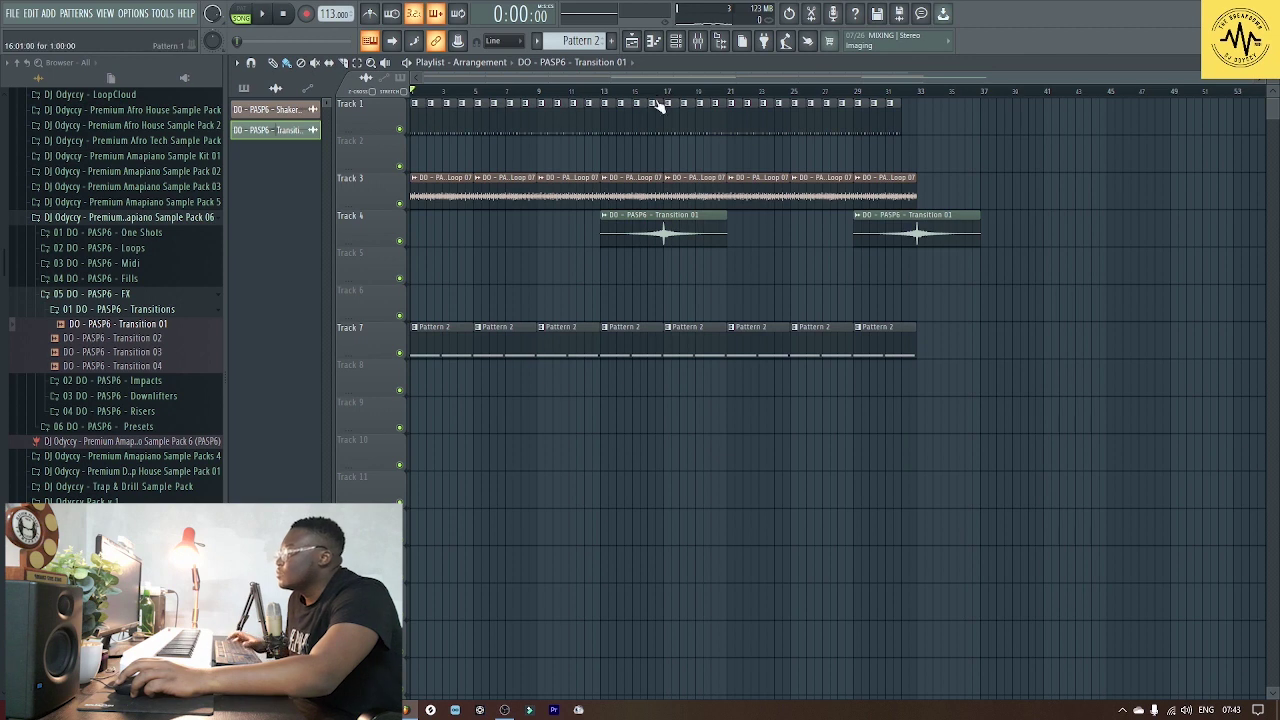
left_click(609, 94)
key("space")
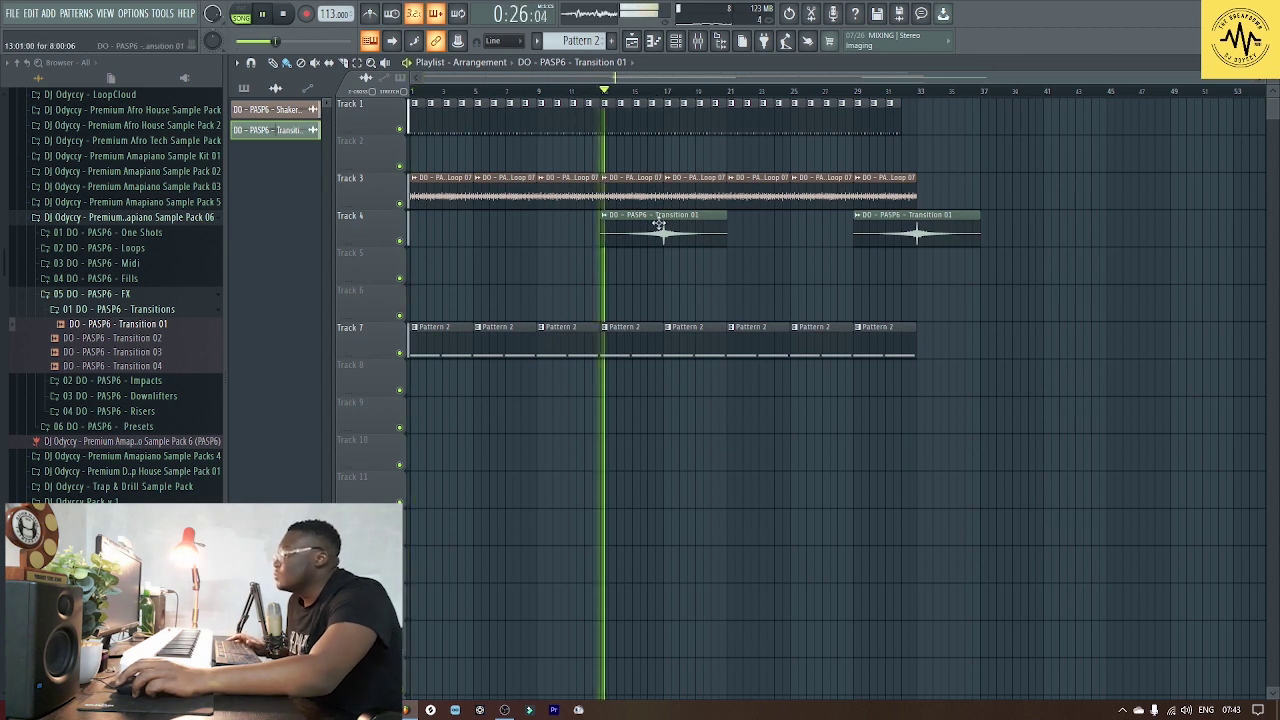
double_click(659, 224)
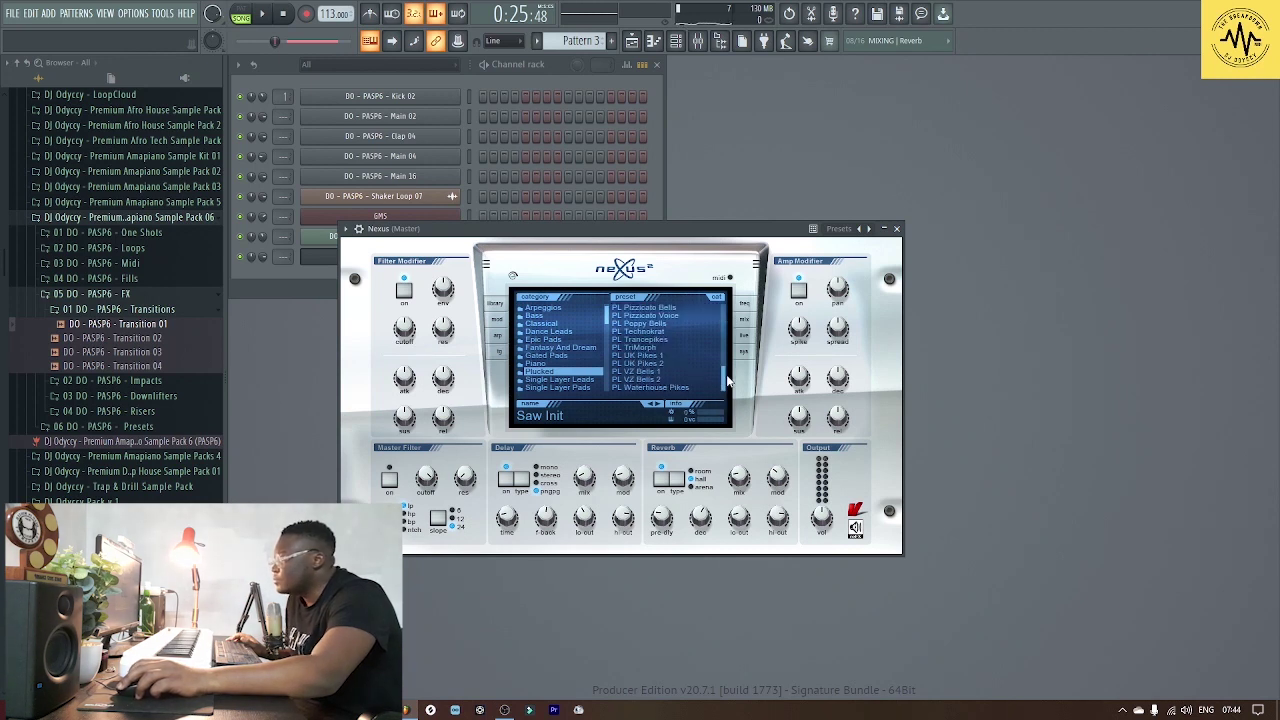
Duplicate the four Nexus notes of bar 1 to fill bars 2 through 4 of Pattern 3
key("F7")
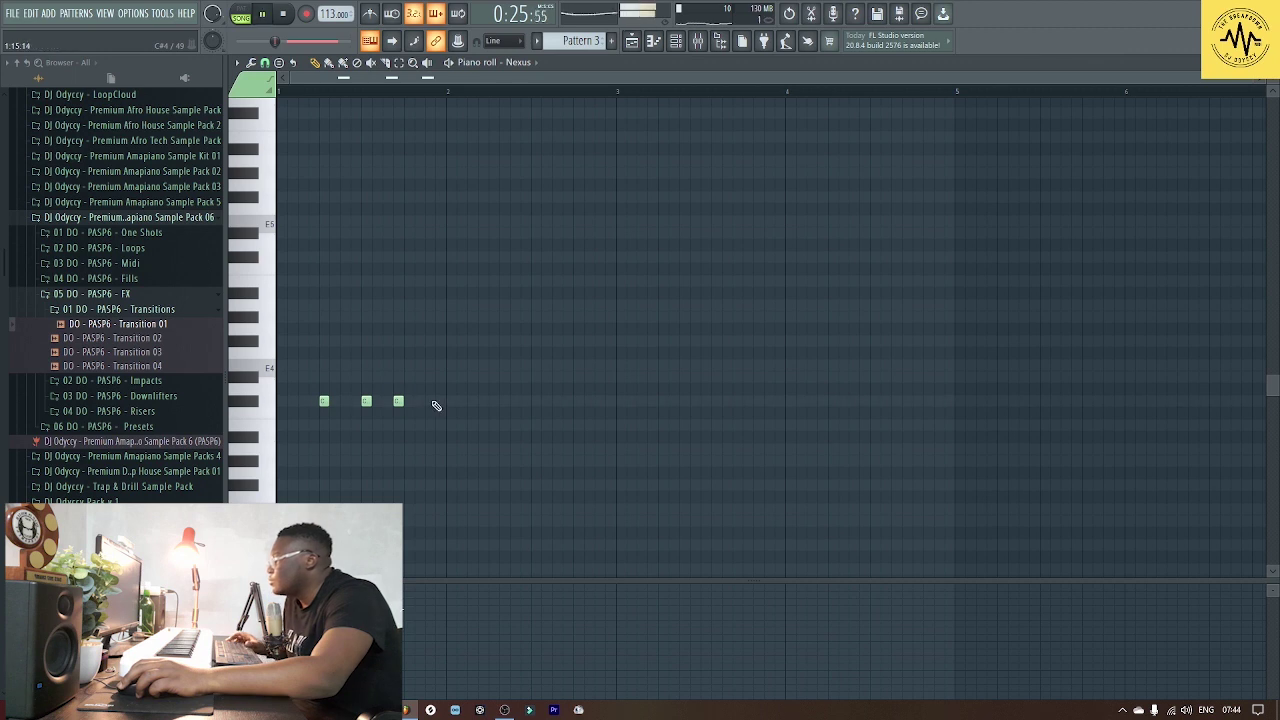
left_click(633, 43)
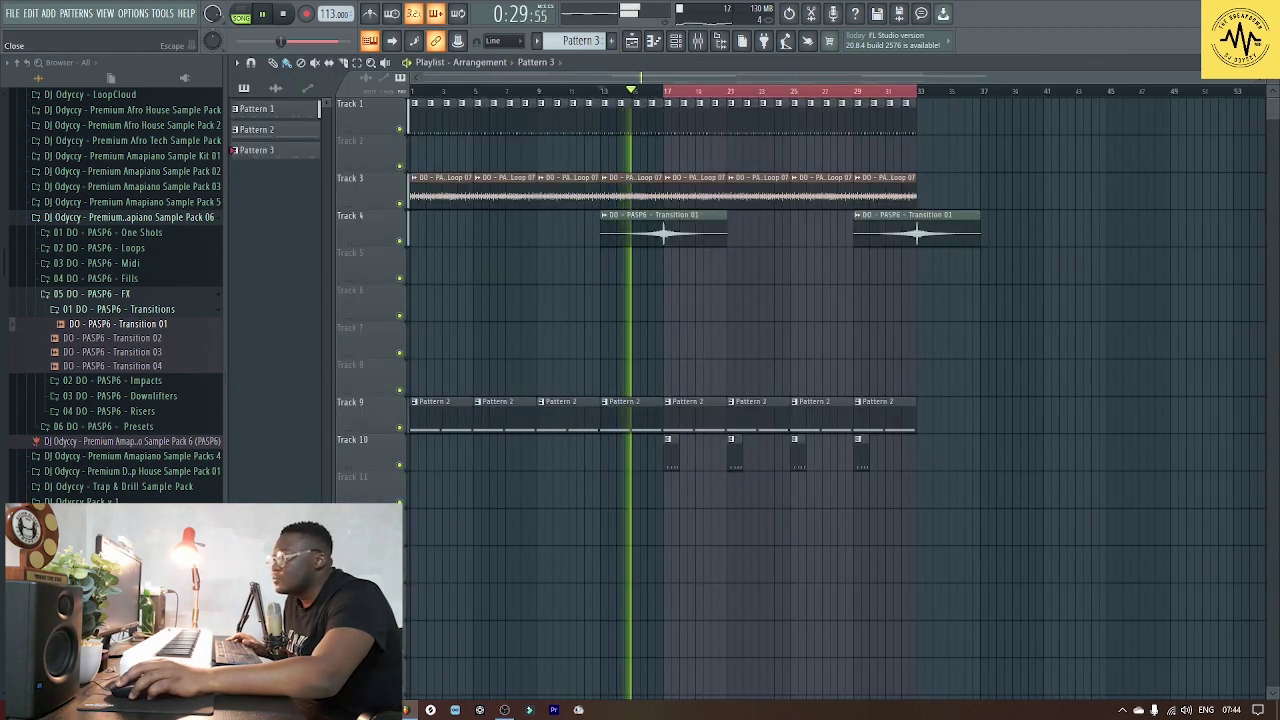
key("F7")
left_click_drag(576, 420, 274, 358)
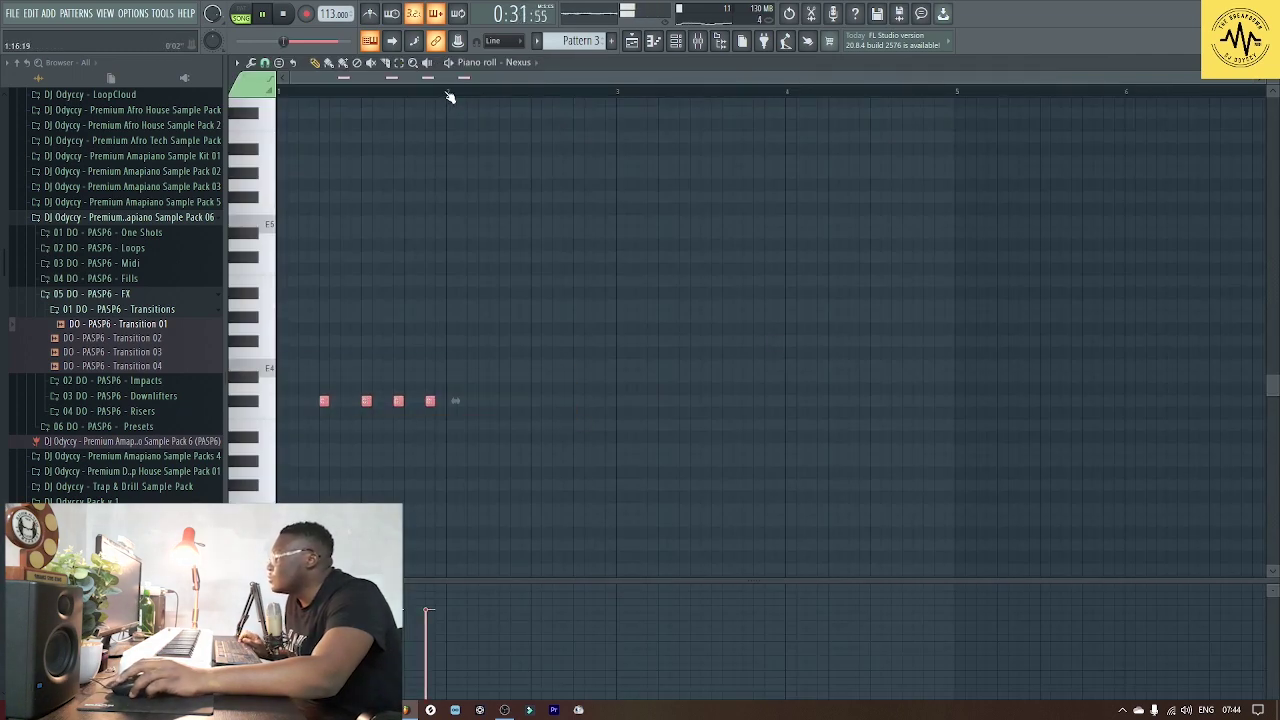
left_click_drag(450, 96, 253, 98)
key("ctrl+b")
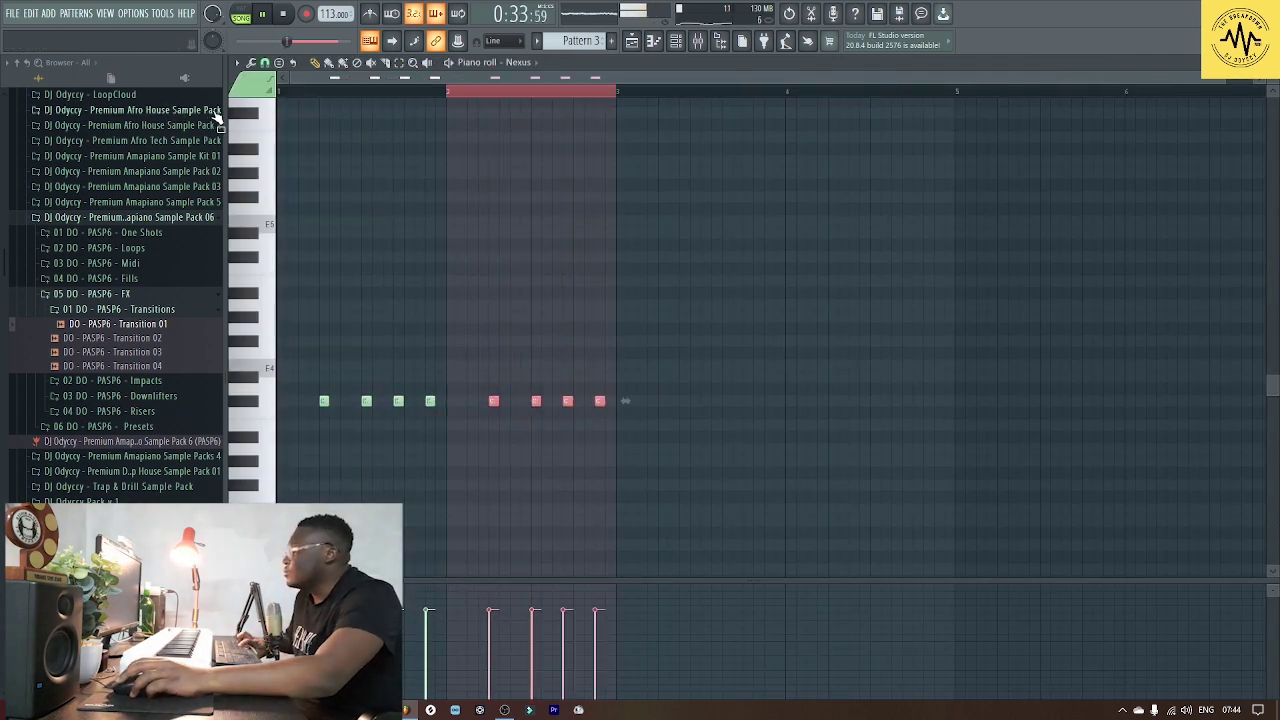
key("ctrl+b")
key("ctrl+b")
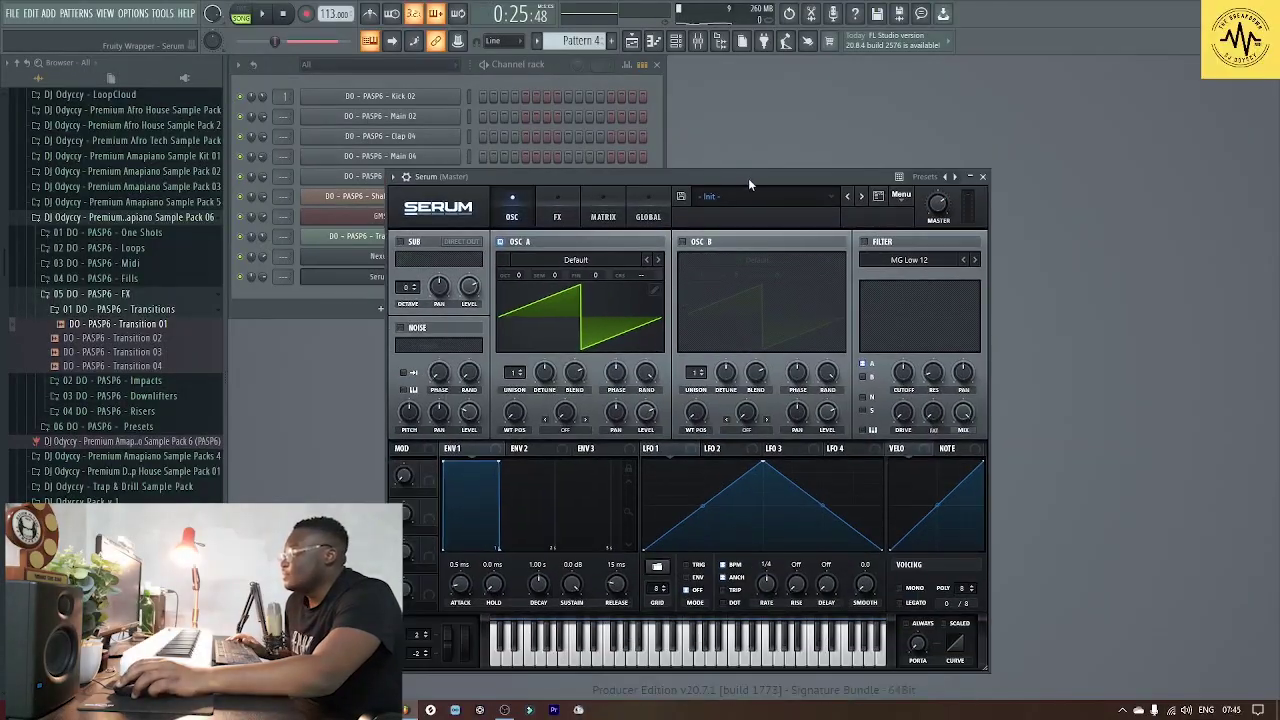
In the Serum piano roll, paint three short notes at bar 1's start using 1/3-step snap
left_click(745, 196)
key("Escape")
left_click(653, 40)
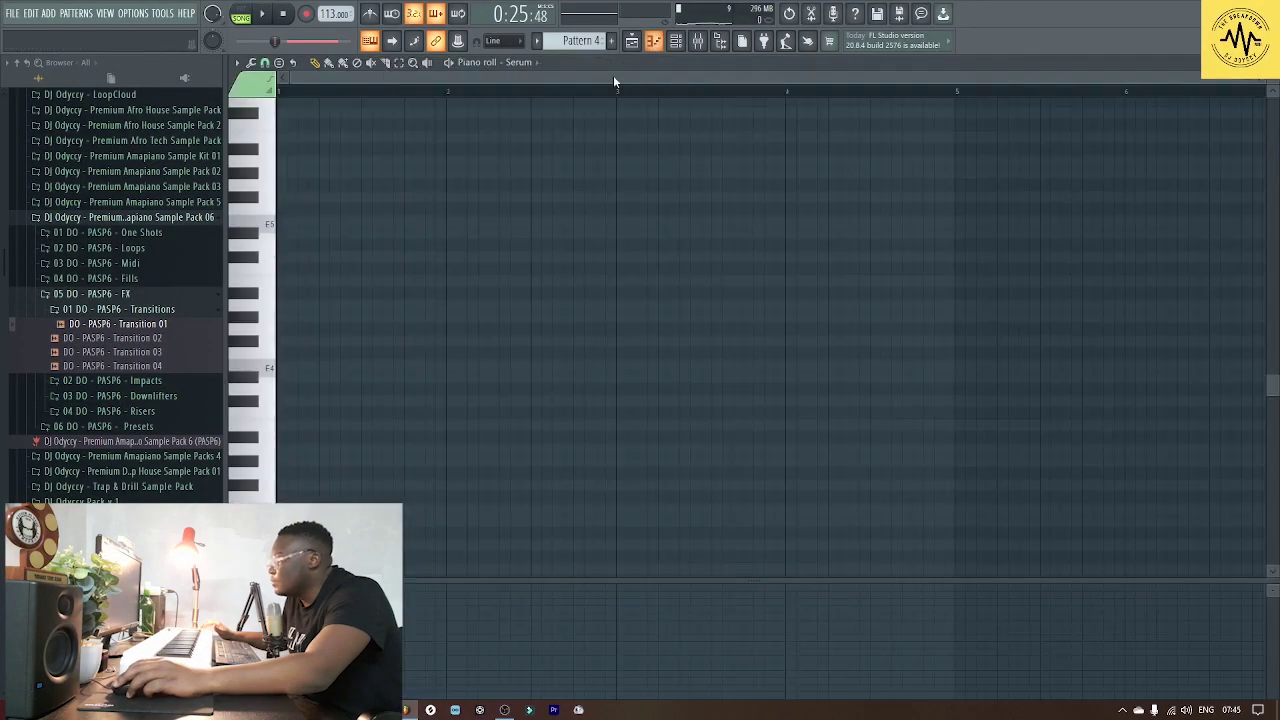
scroll(369, 440, "down", 3)
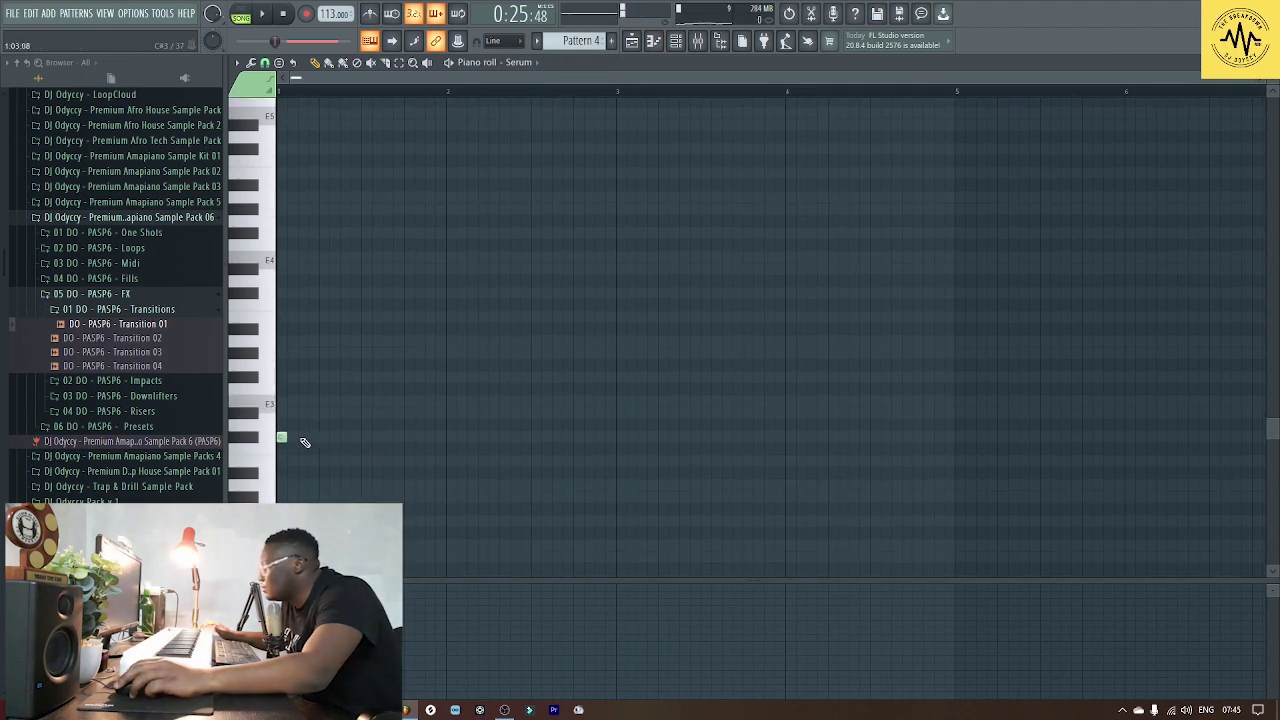
left_click_drag(294, 440, 306, 440)
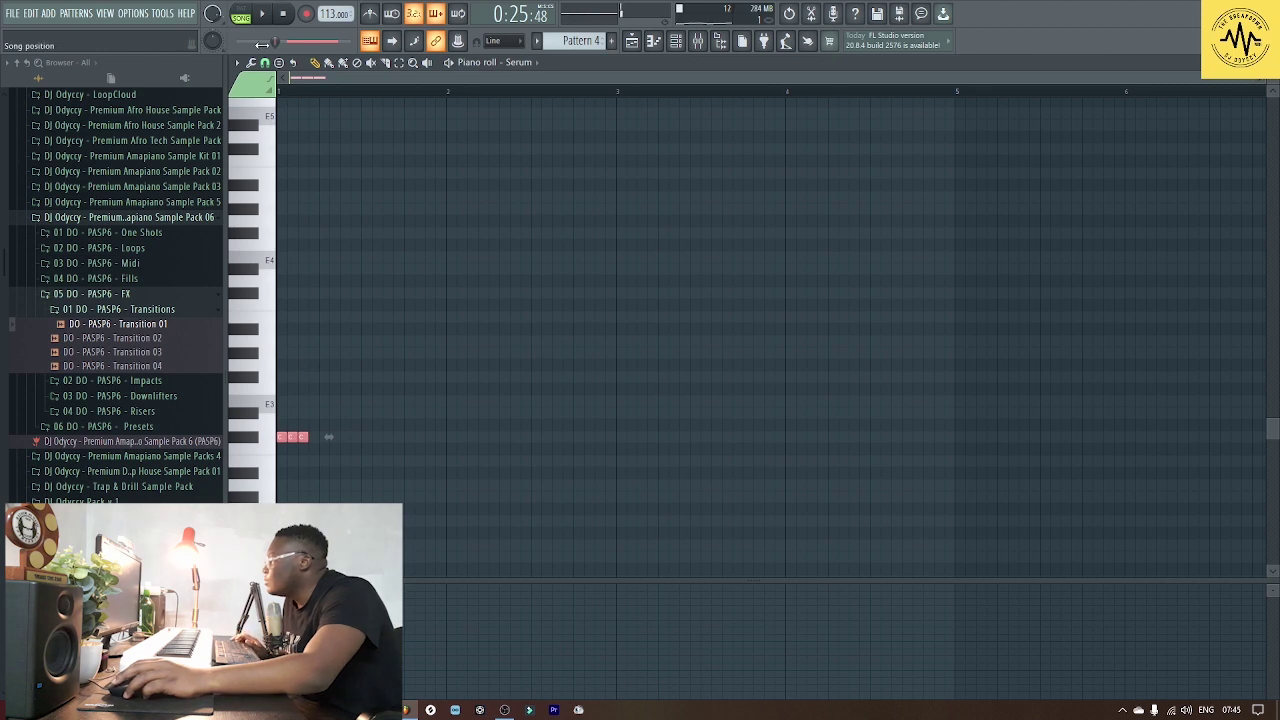
left_click(265, 63)
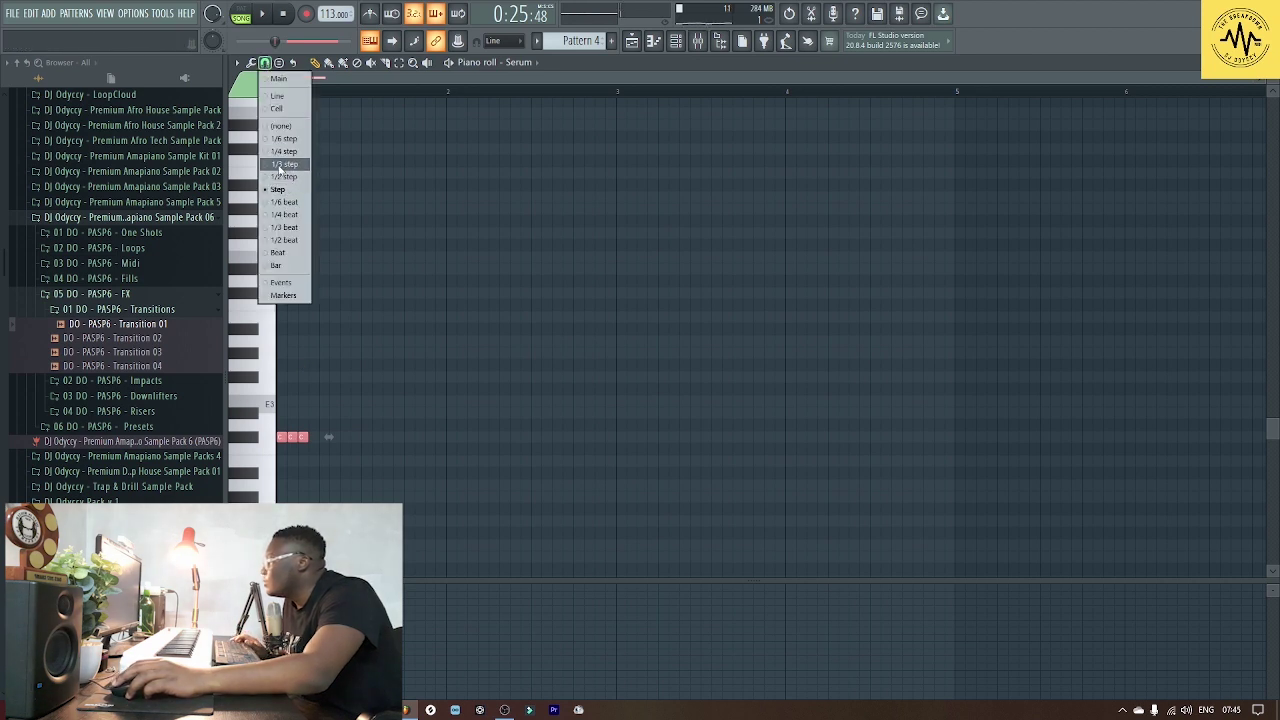
left_click(283, 165)
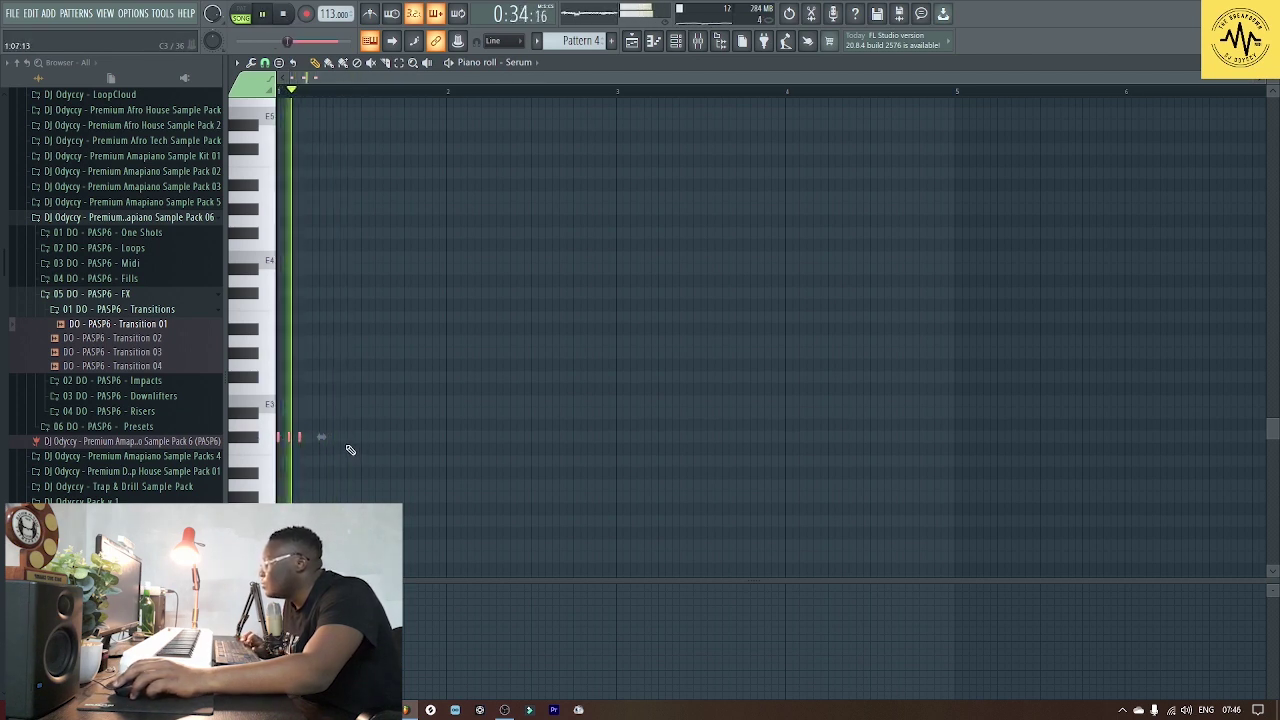
key("space")
left_click(265, 62)
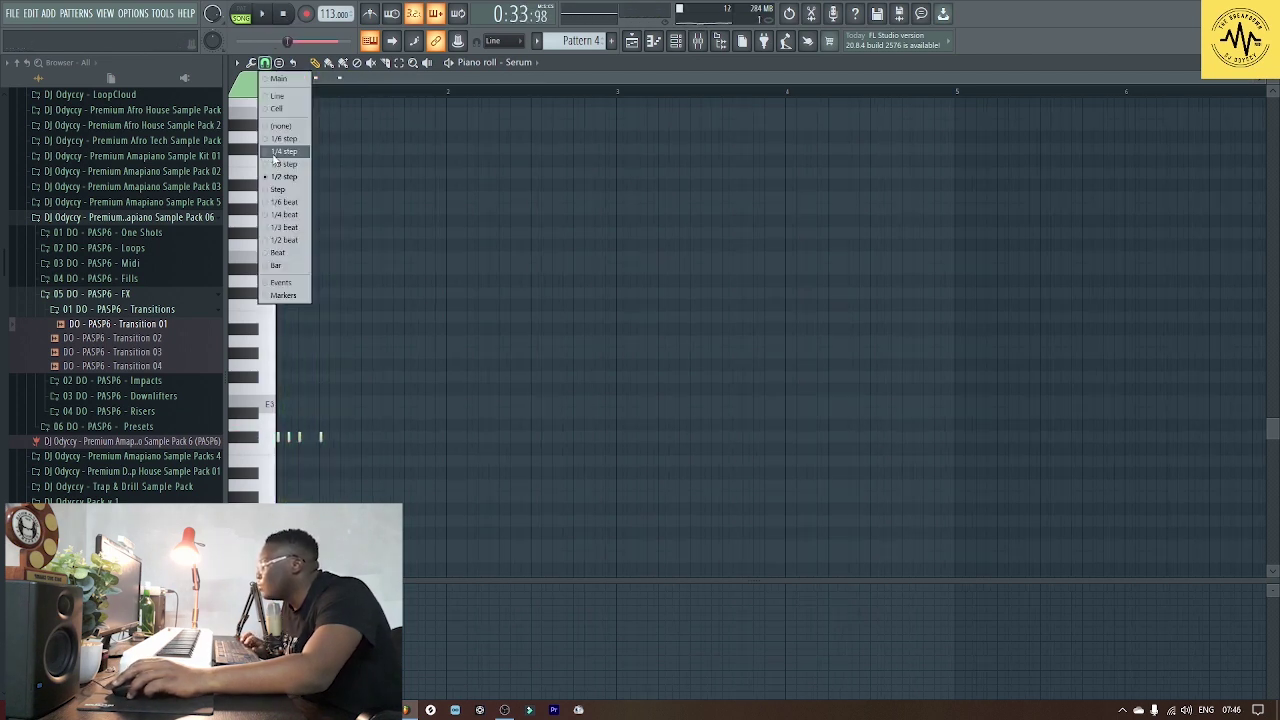
left_click(272, 193)
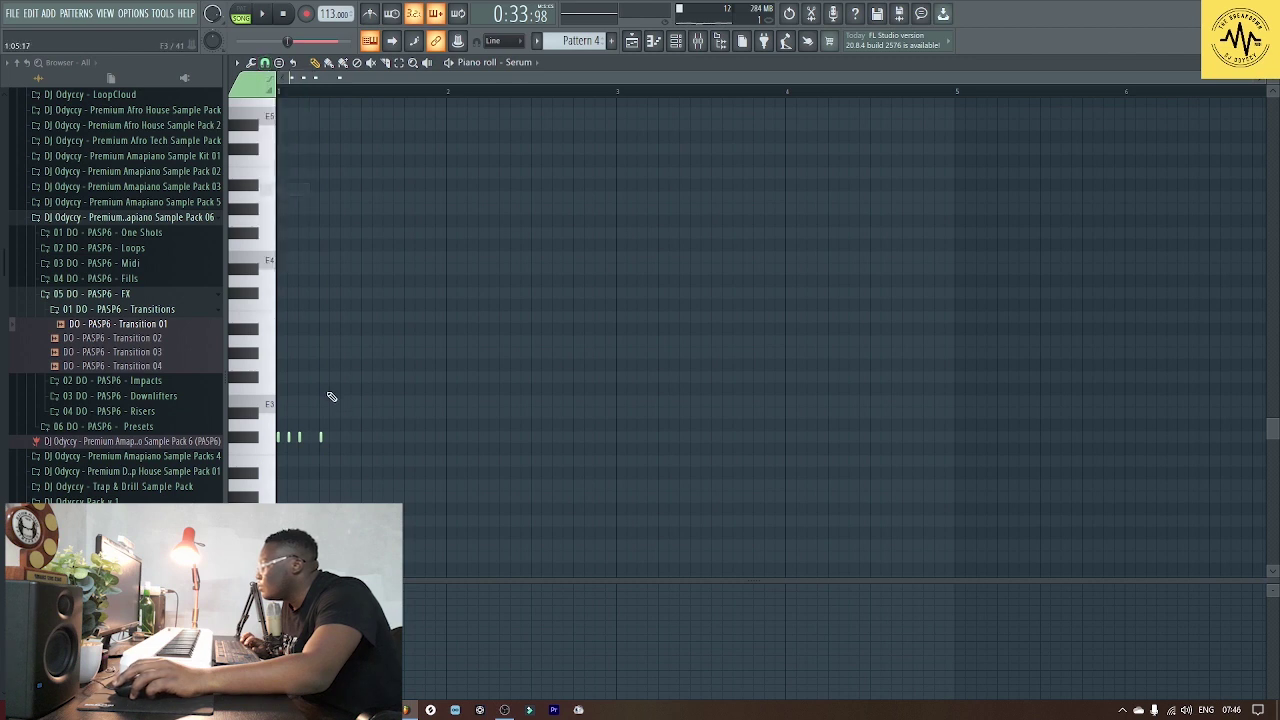
Add three more short E3 notes and duplicate bar 1 across bars 2 to 4
left_click(347, 441)
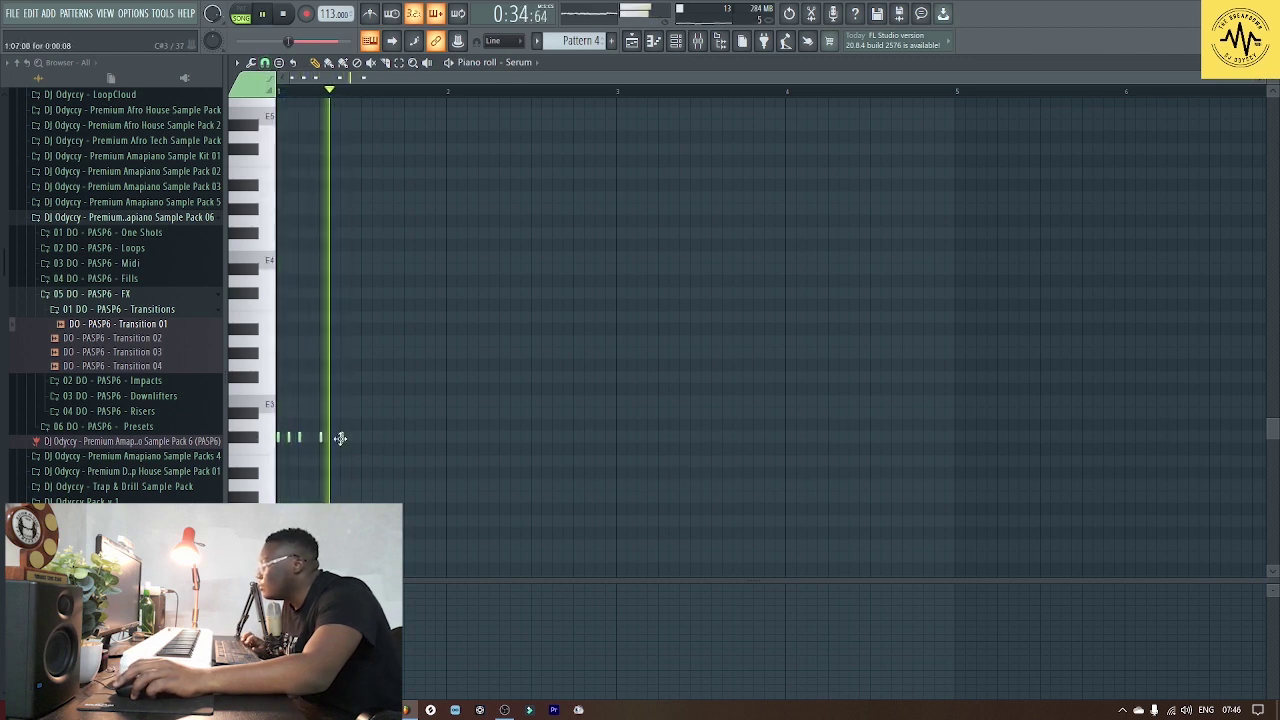
left_click(395, 440)
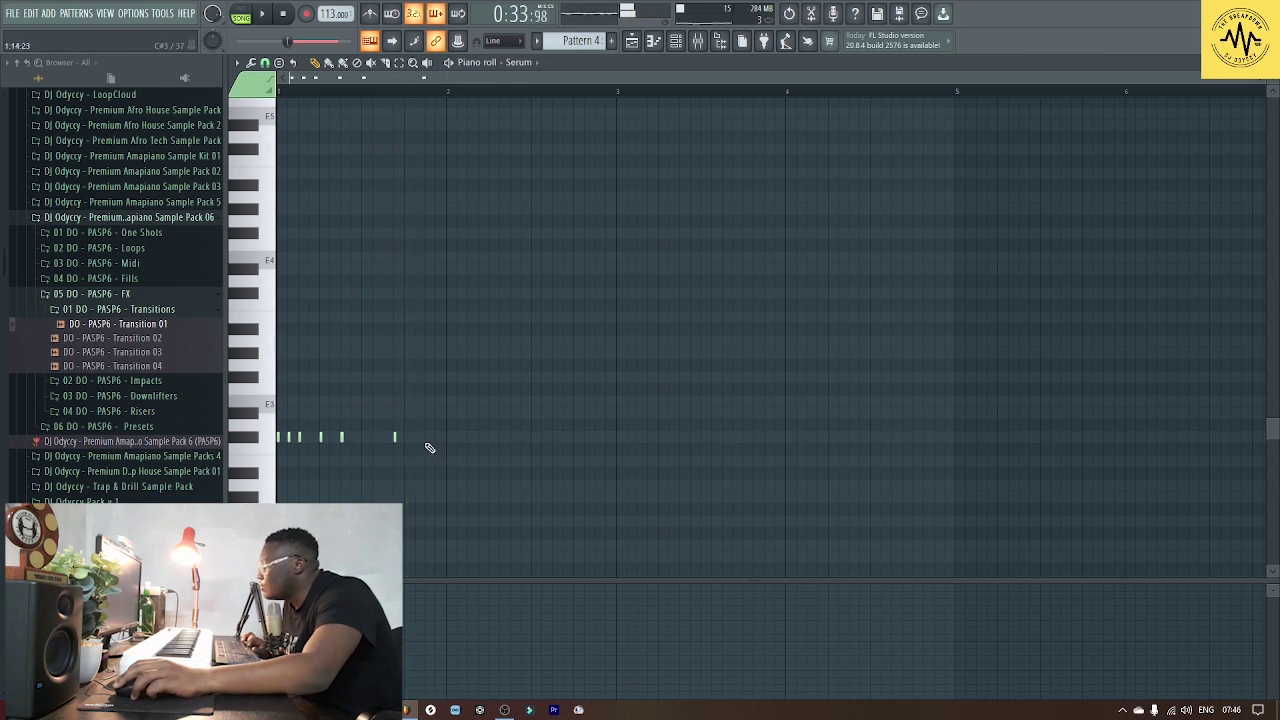
left_click(417, 439)
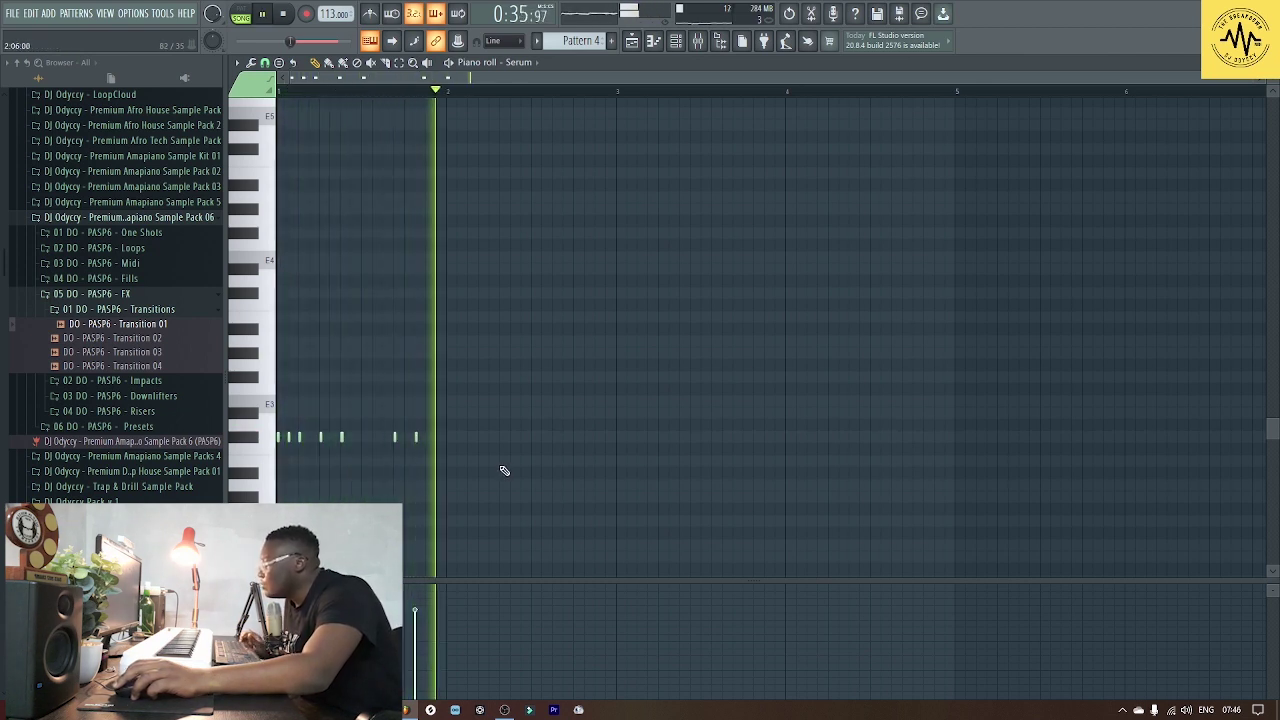
key("ctrl+a")
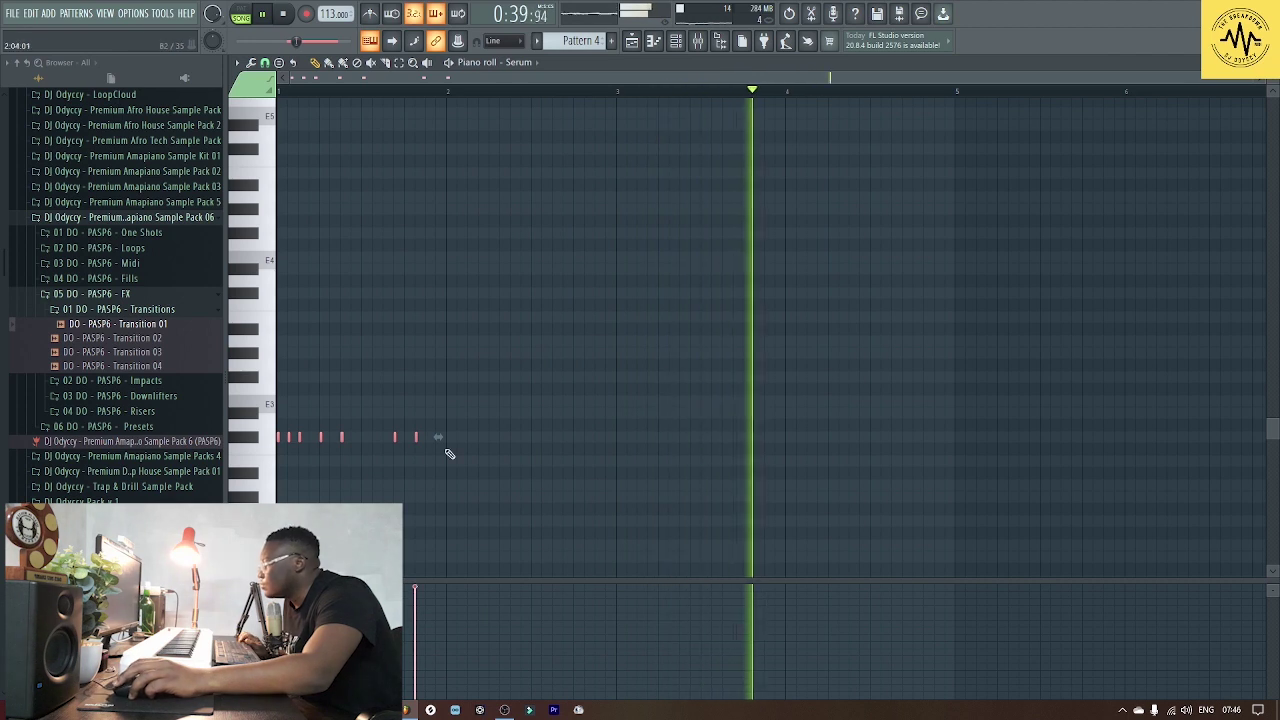
left_click_drag(448, 92, 260, 92)
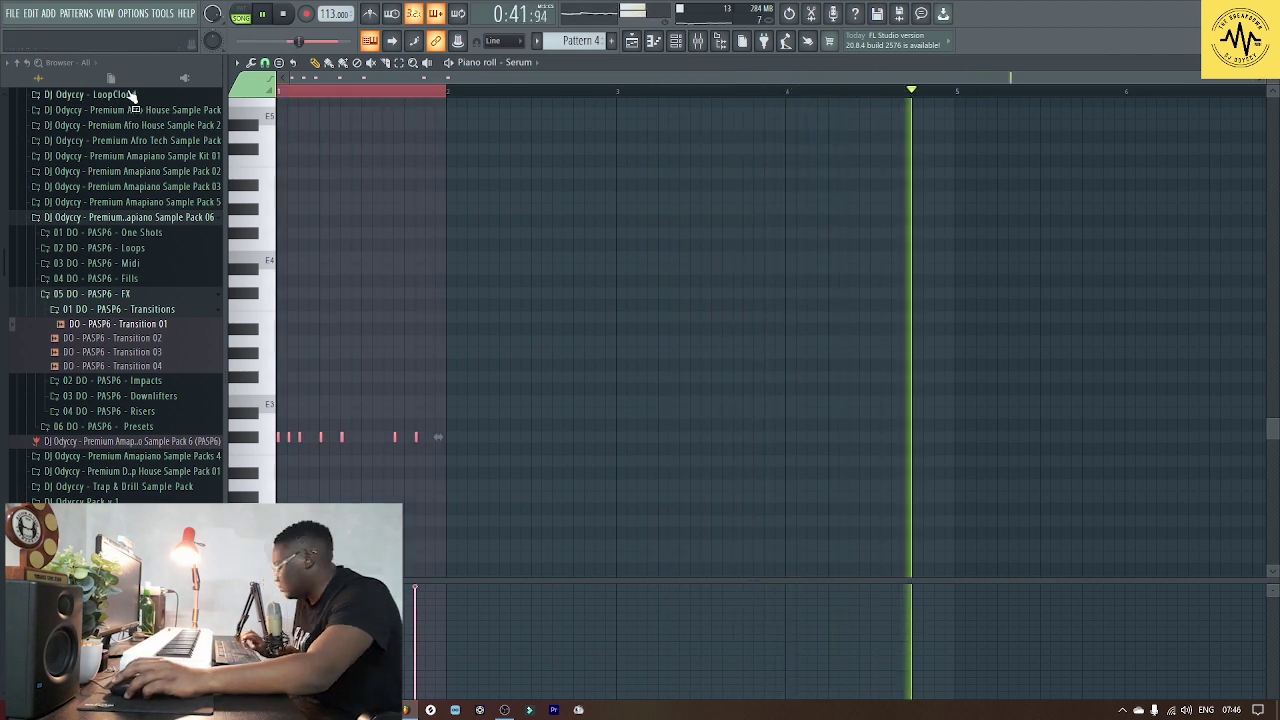
key("ctrl+b")
key("ctrl+b")
key("ctrl+b")
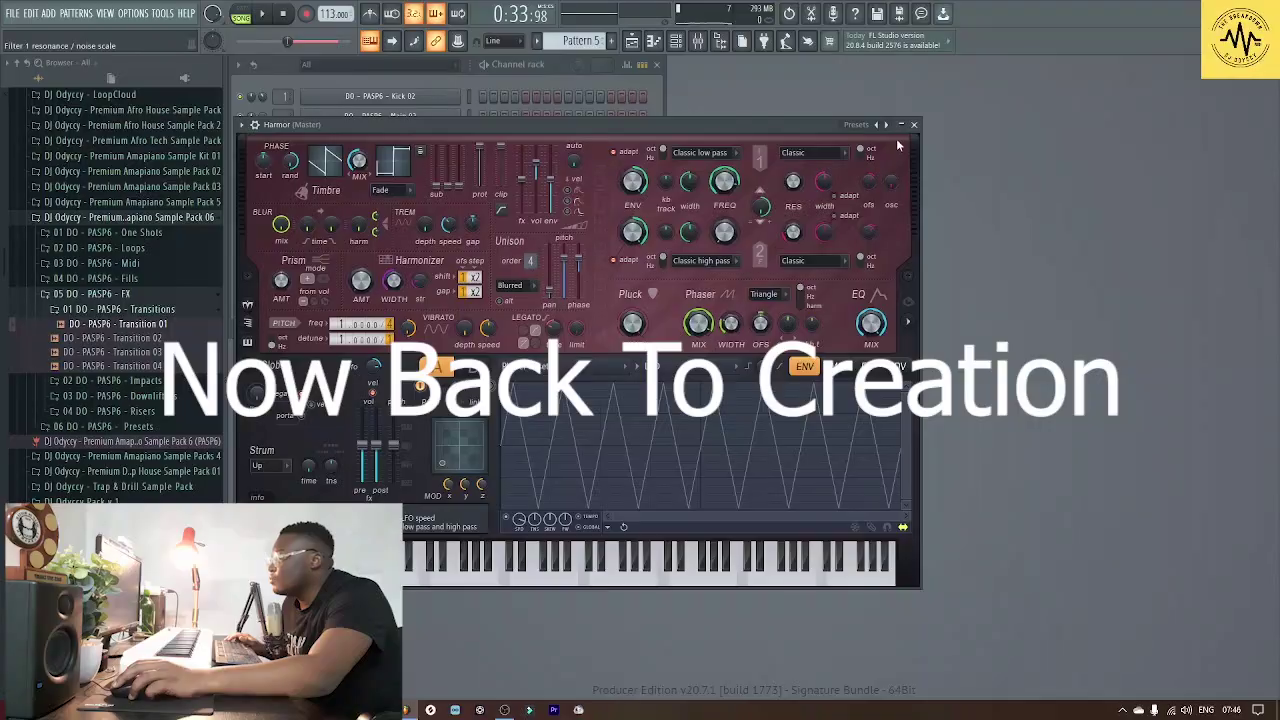
Load Harmor's Analog bass 2 preset, draw C4 bass notes in bar 1 and duplicate them
right_click(889, 128)
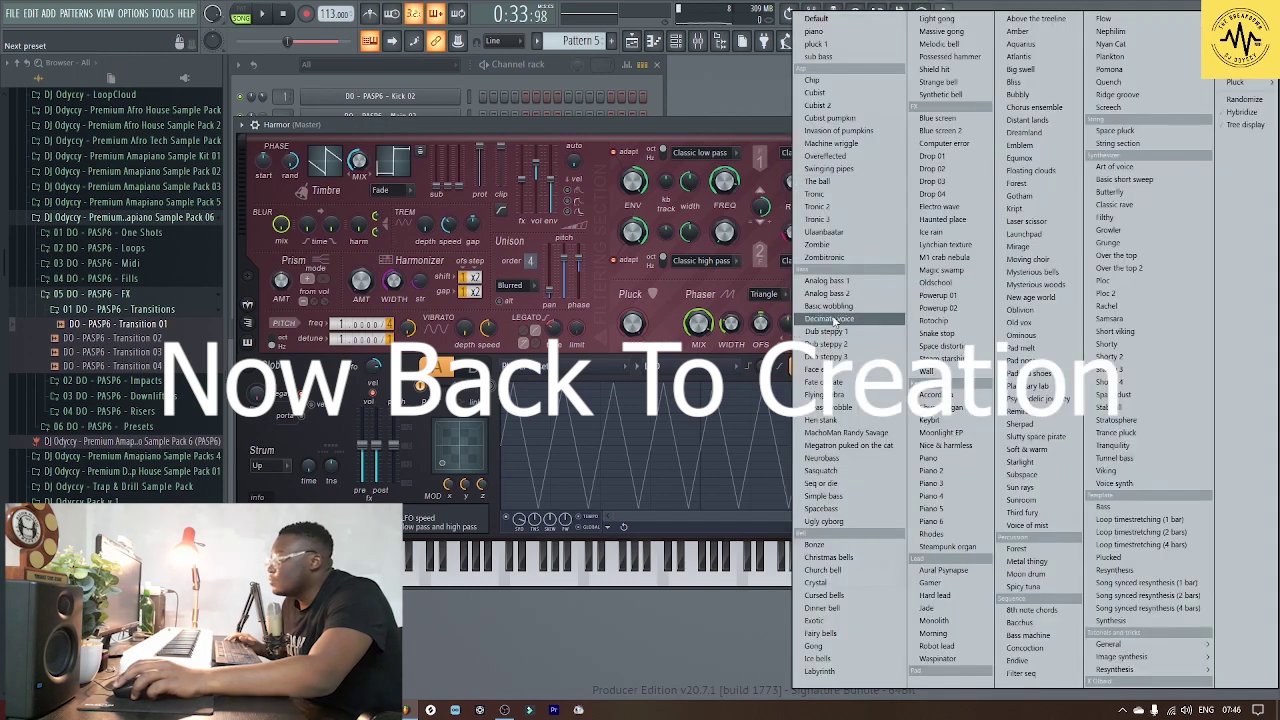
left_click(840, 295)
key("F7")
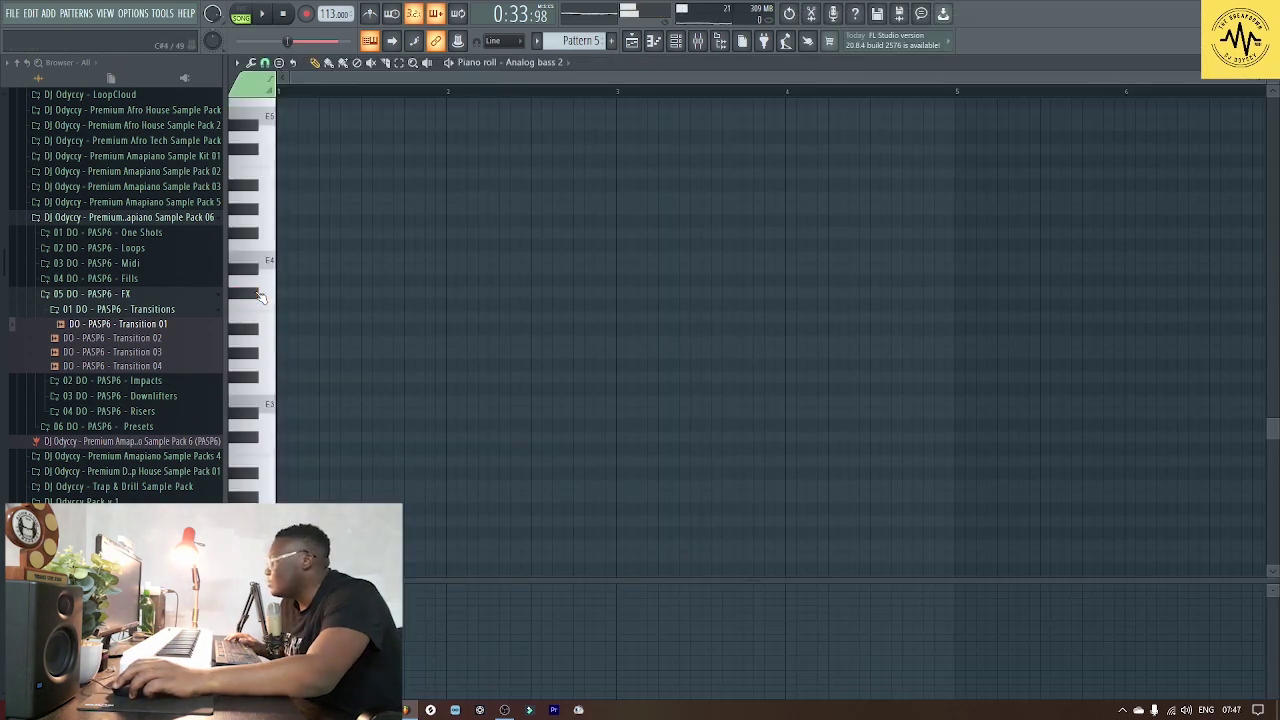
left_click(323, 294)
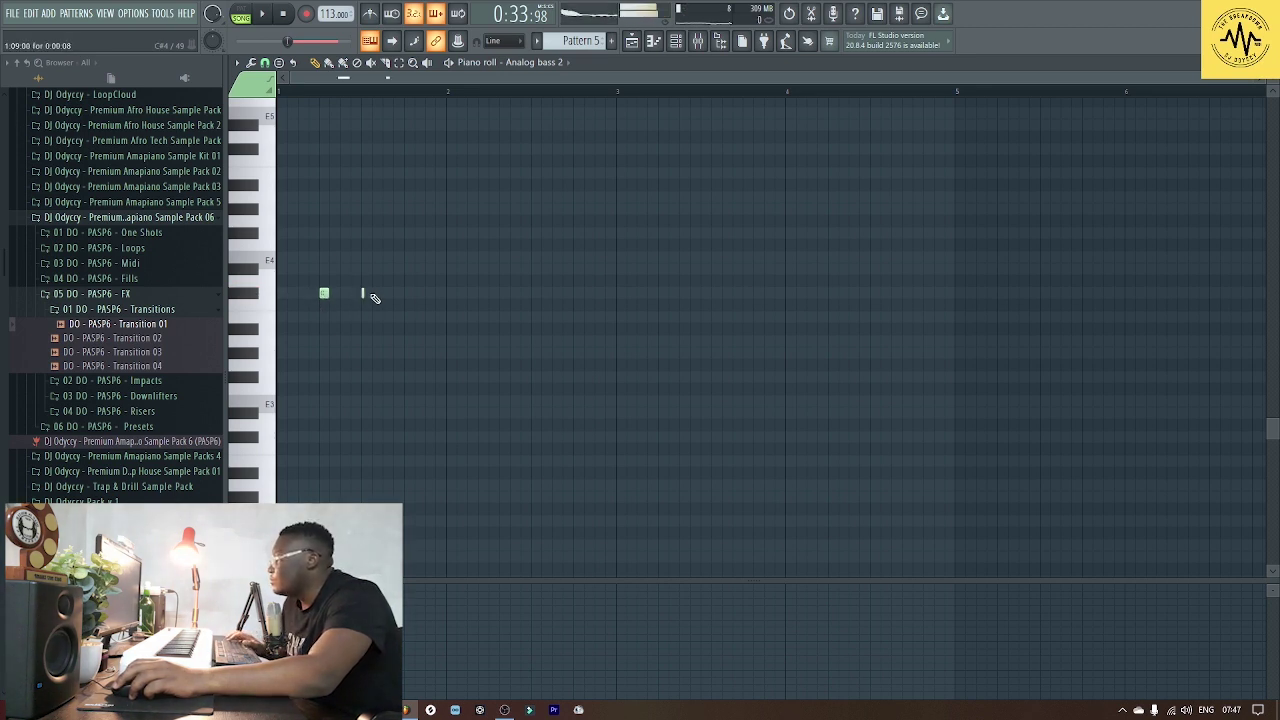
key("ctrl+a")
key("ctrl+b")
key("ctrl+b")
key("ctrl+b")
key("ctrl+b")
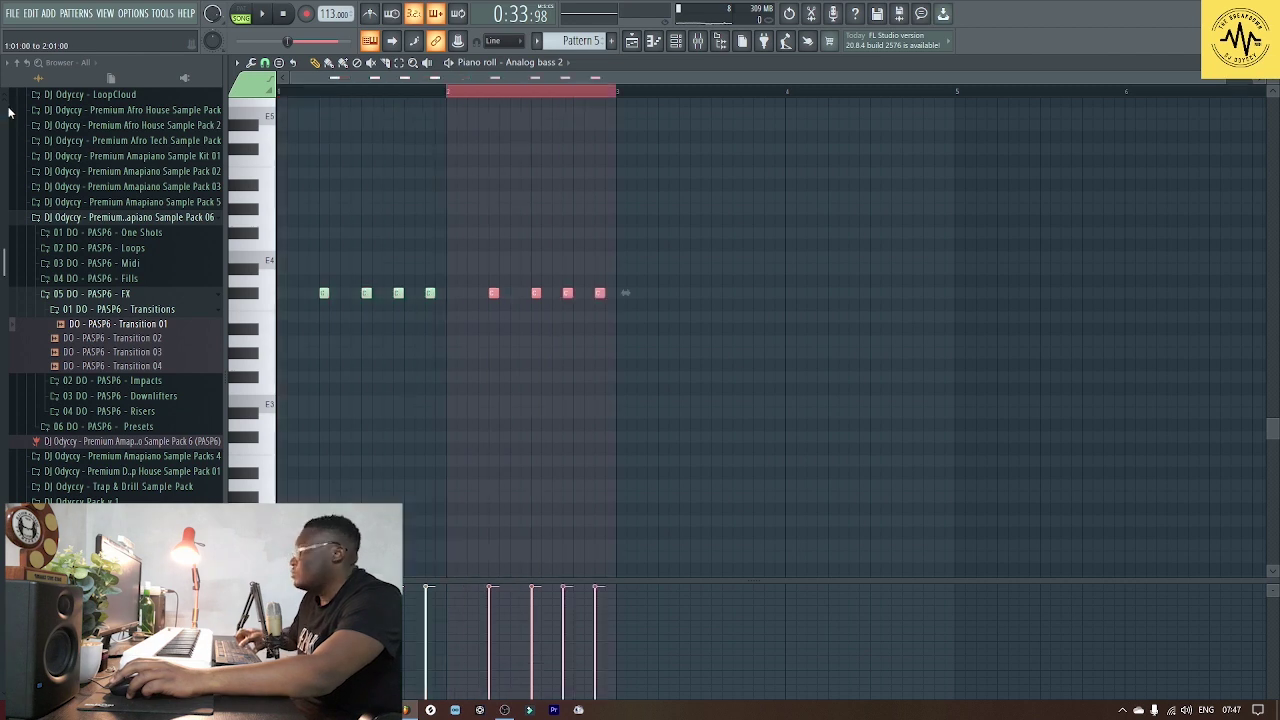
key("F5")
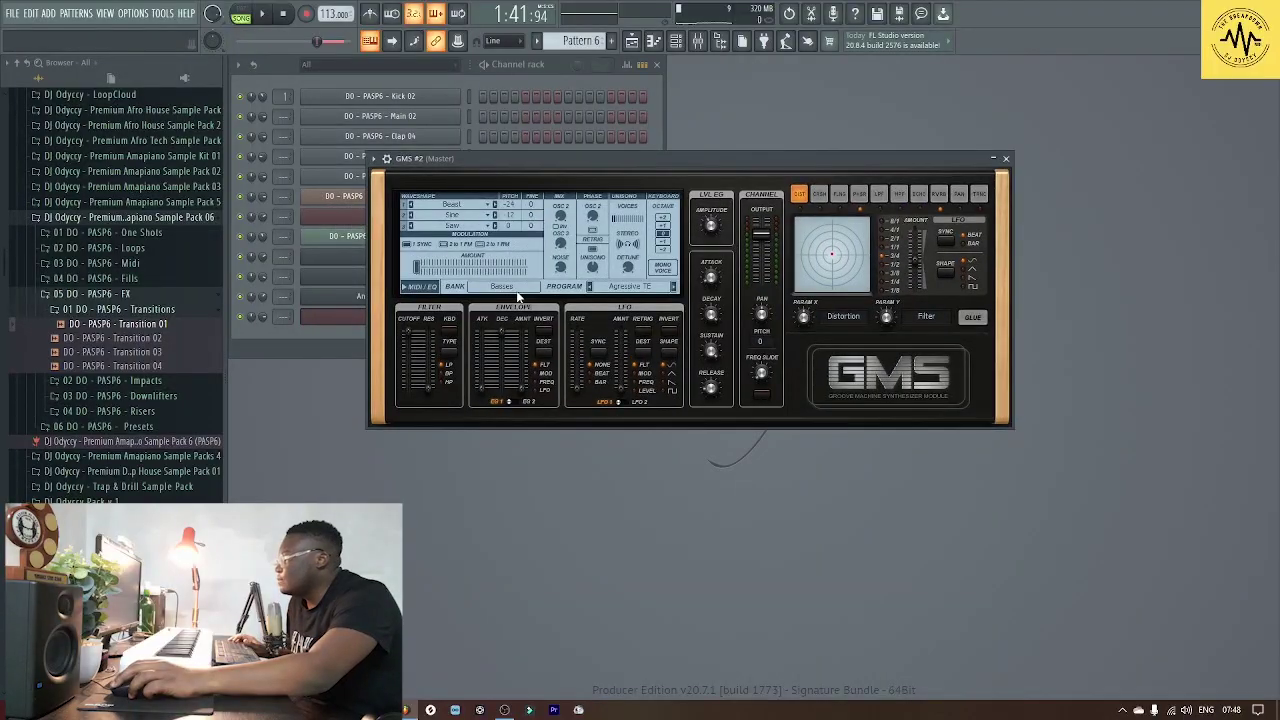
Load the Diablo TE preset from the Basses bank into GMS #2
left_click(517, 291)
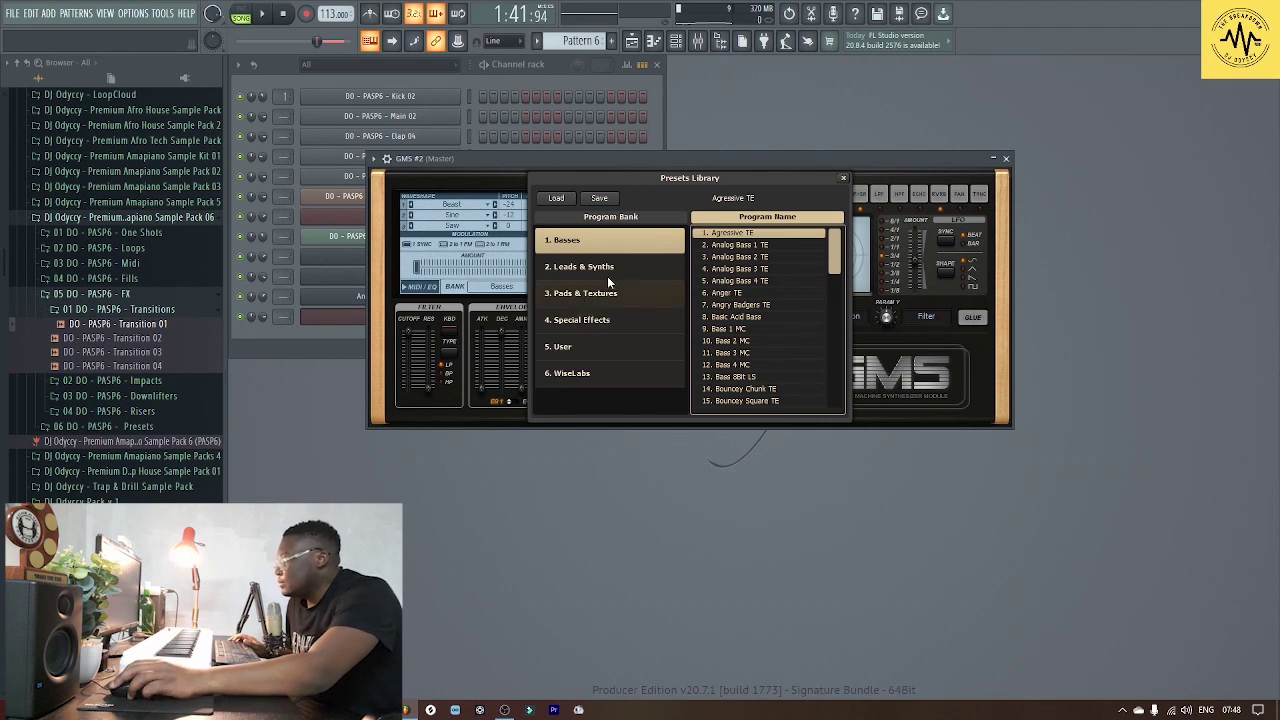
scroll(770, 326, "down", 2)
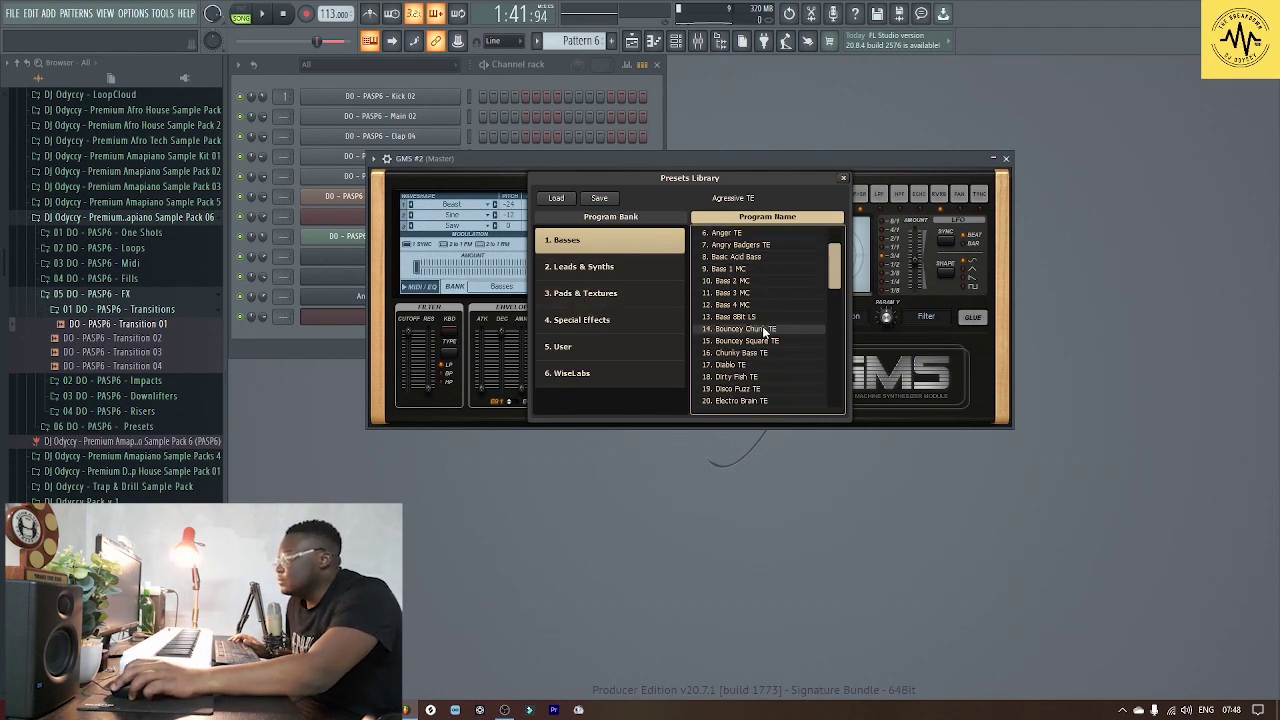
scroll(766, 332, "down", 1)
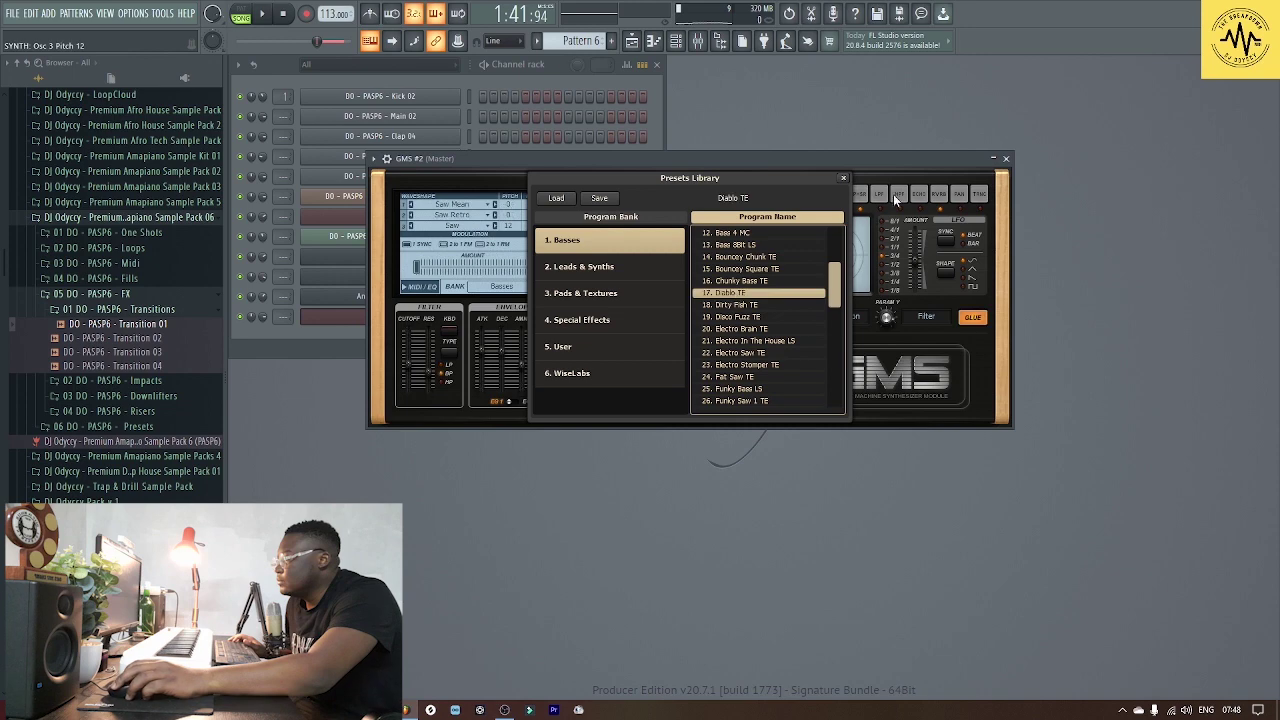
left_click(842, 179)
left_click(1006, 158)
Play the GMS #2 melody, add a C#4 note mid-bar 3 and adjust note lengths
key("F7")
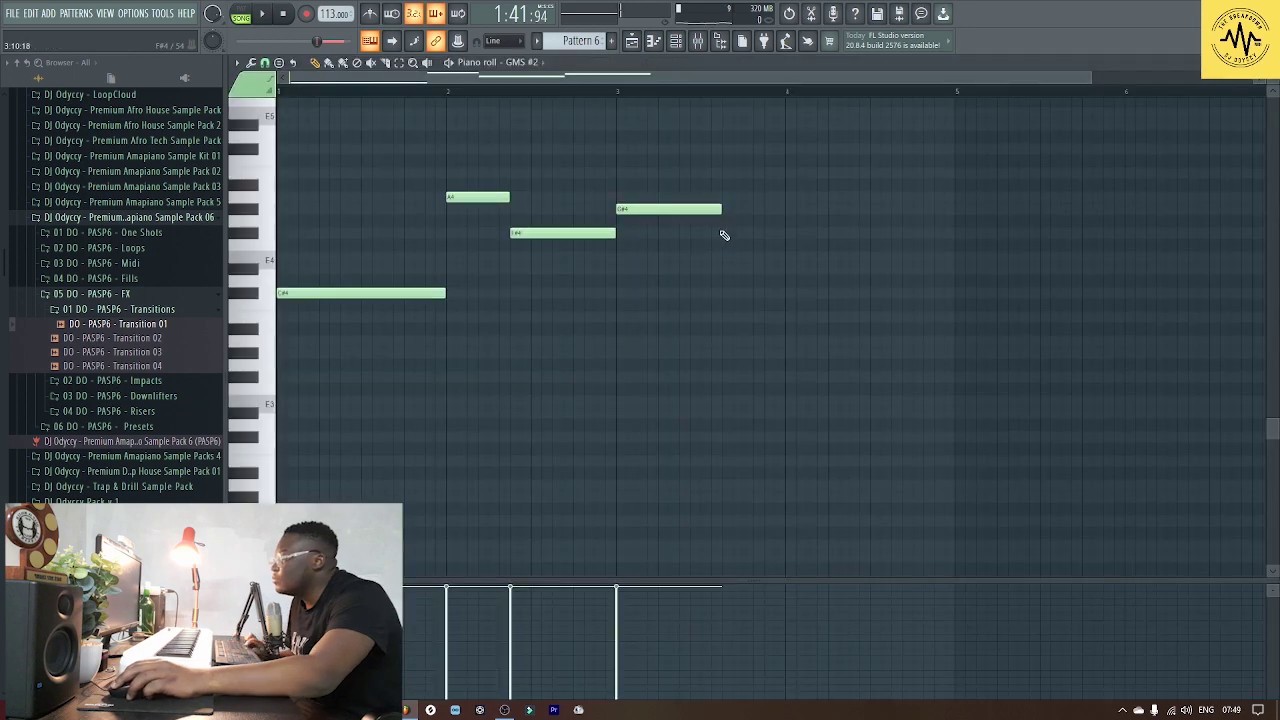
key("space")
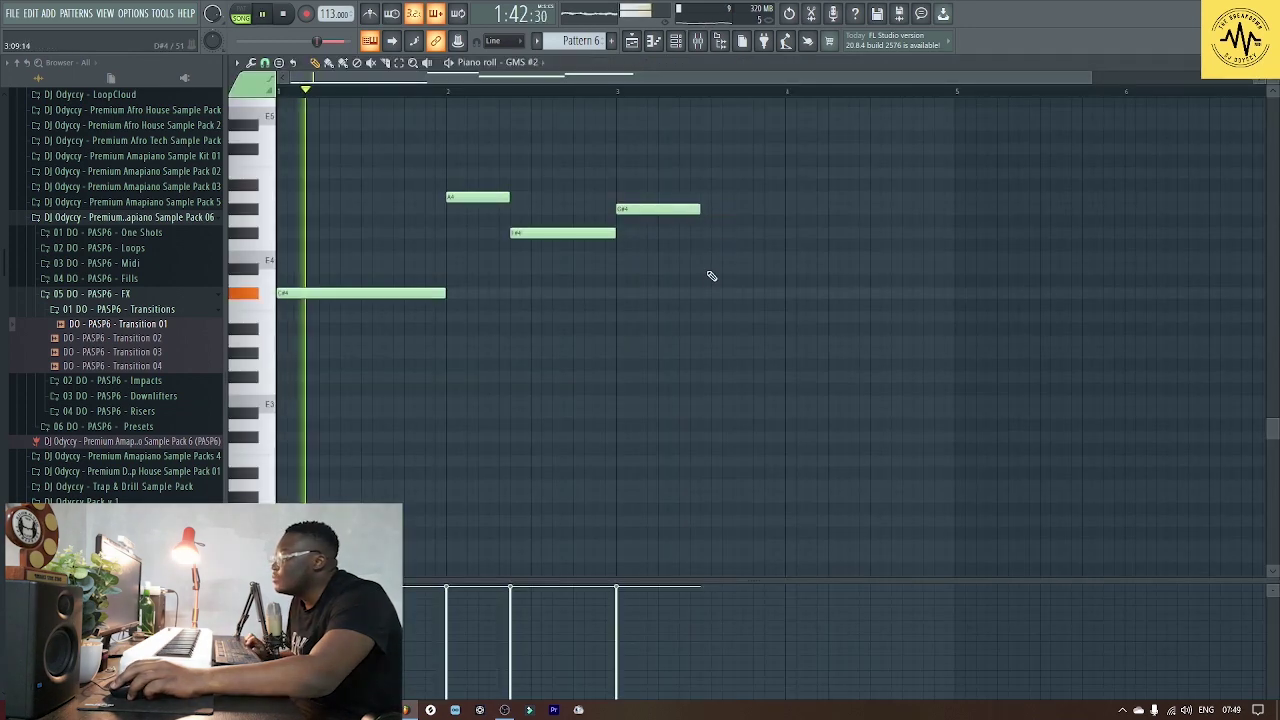
mouse_move(700, 210)
left_mouse_down()
mouse_move(746, 209)
mouse_move(723, 211)
left_mouse_up()
left_click(724, 293)
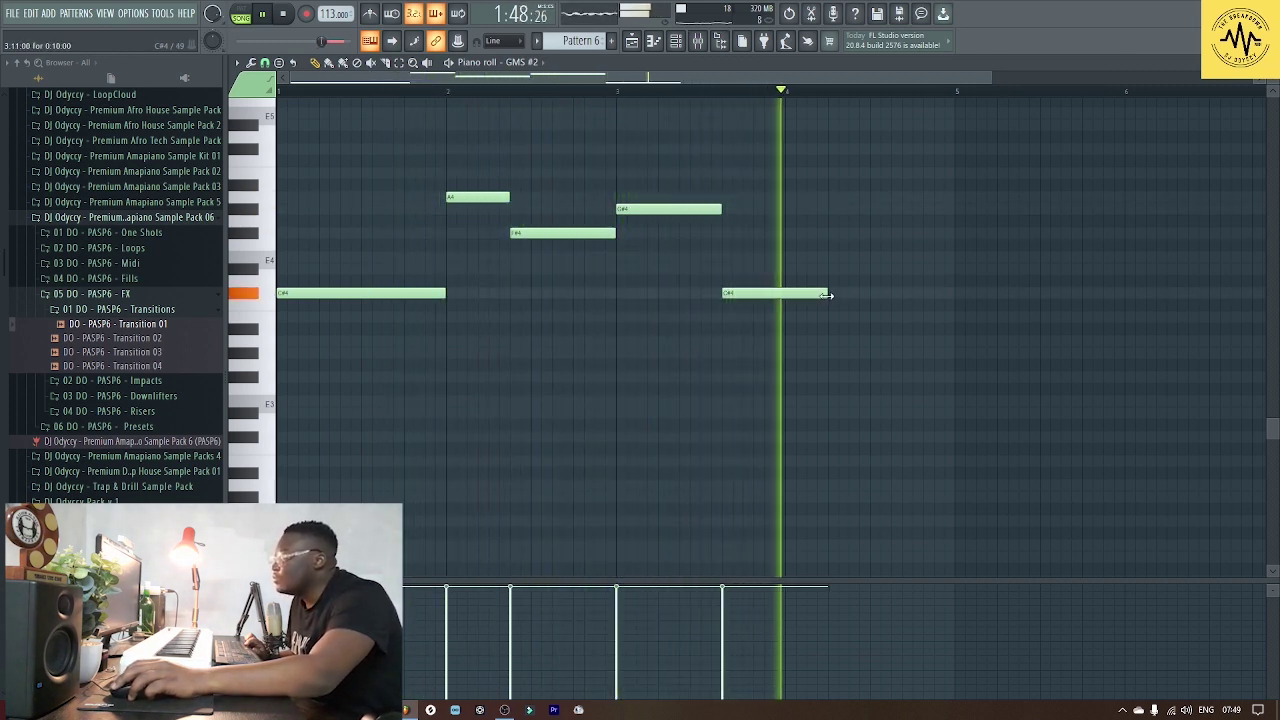
left_click_drag(720, 210, 690, 218)
key("F5")
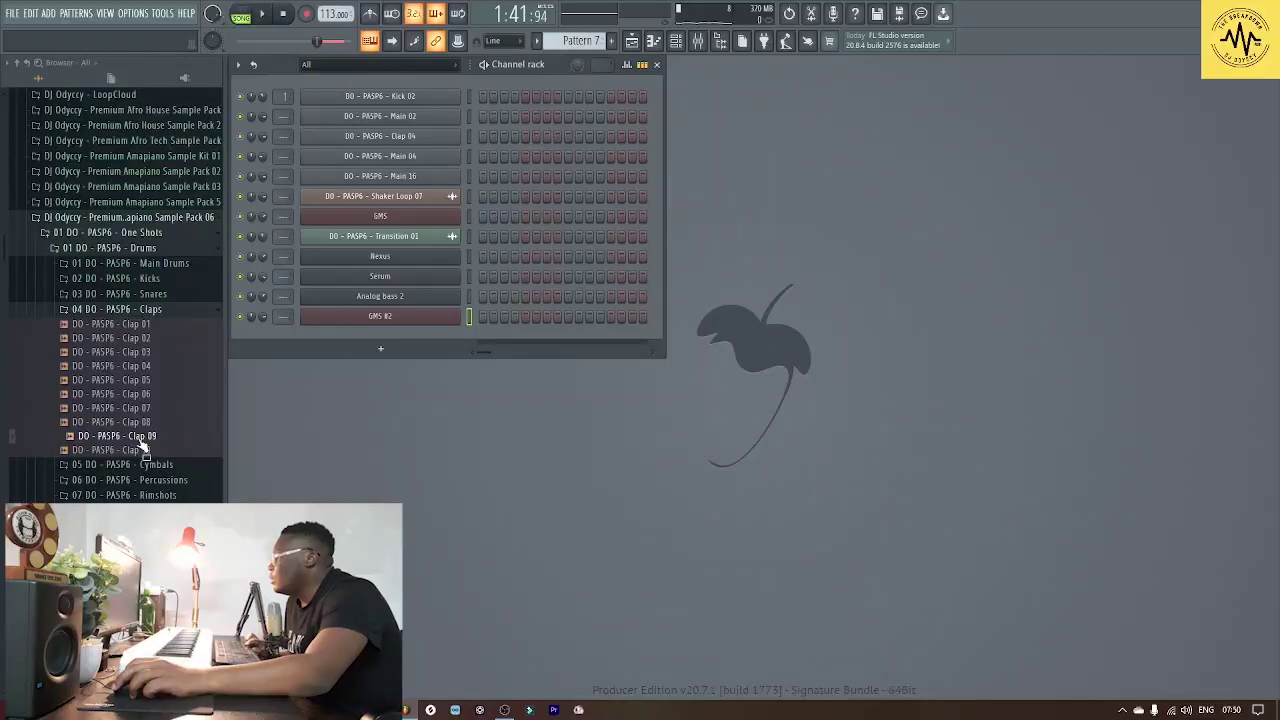
Add Clap 09 as a new channel, program its hits and play the pattern back
left_click_drag(140, 438, 422, 192)
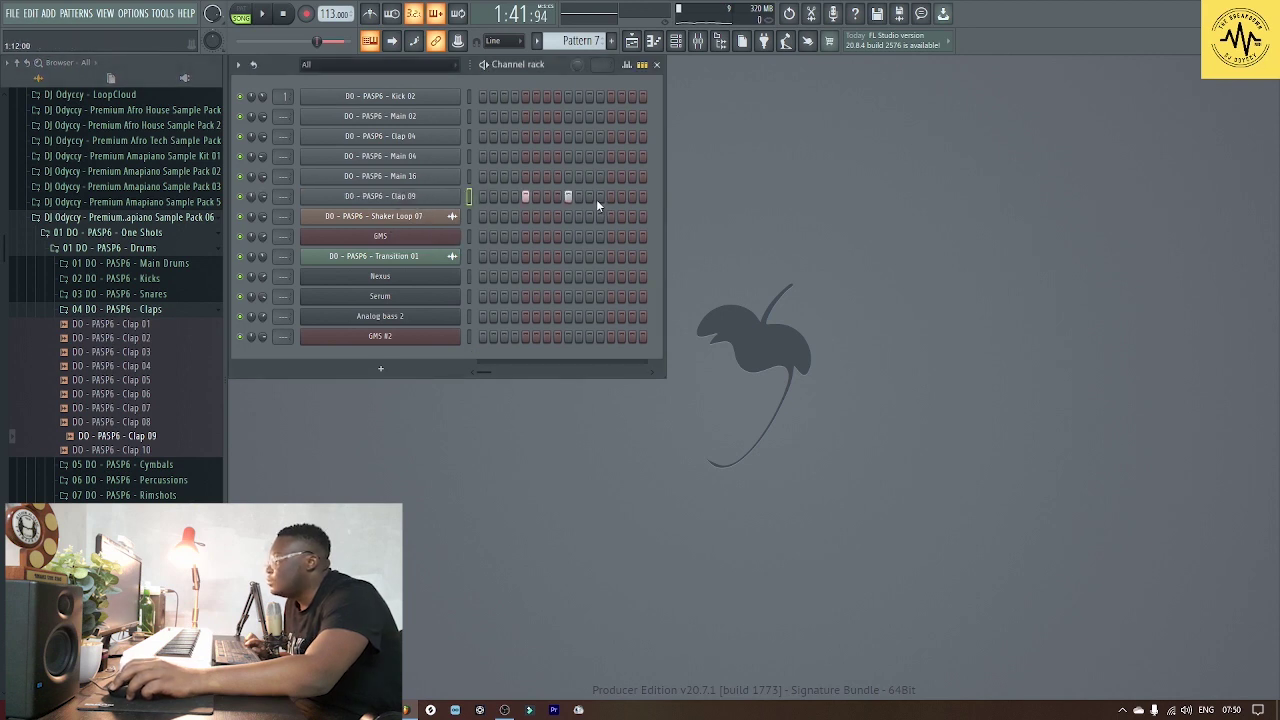
left_click(632, 196)
key("space")
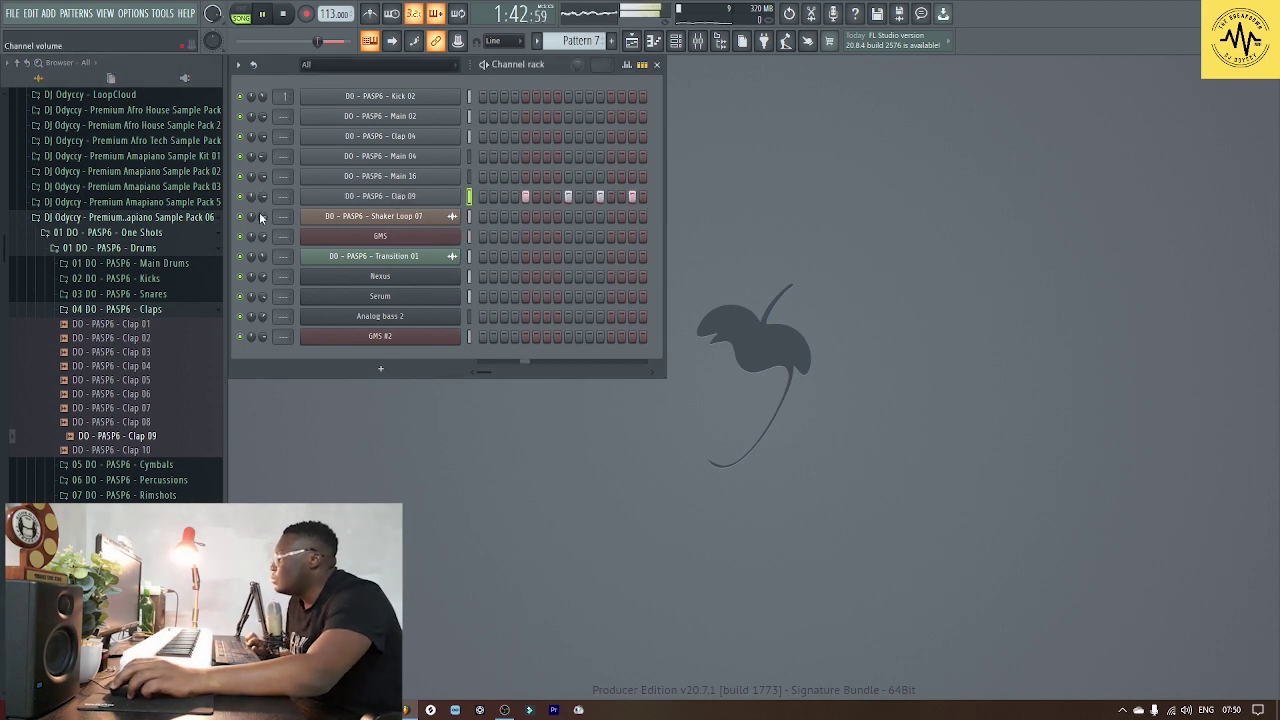
left_click(638, 46)
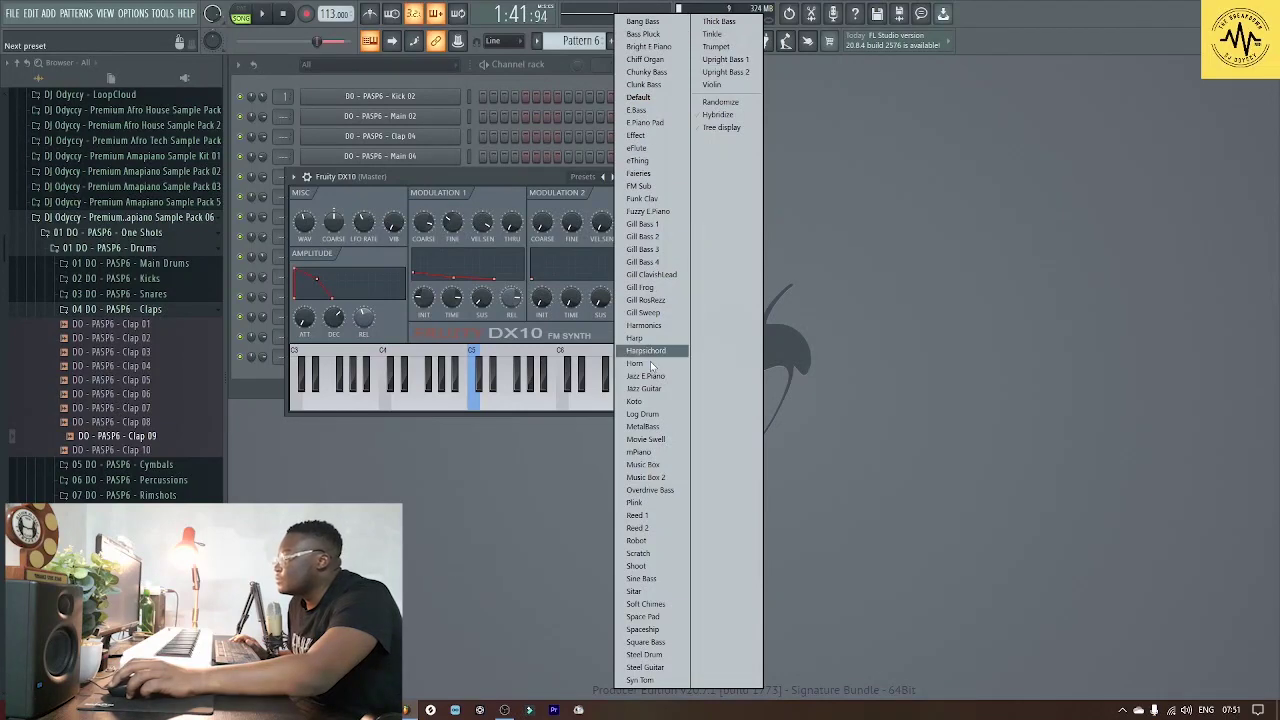
Load the FM Sub preset into Fruity DX10 and step through to empty Pattern 8
left_click(654, 190)
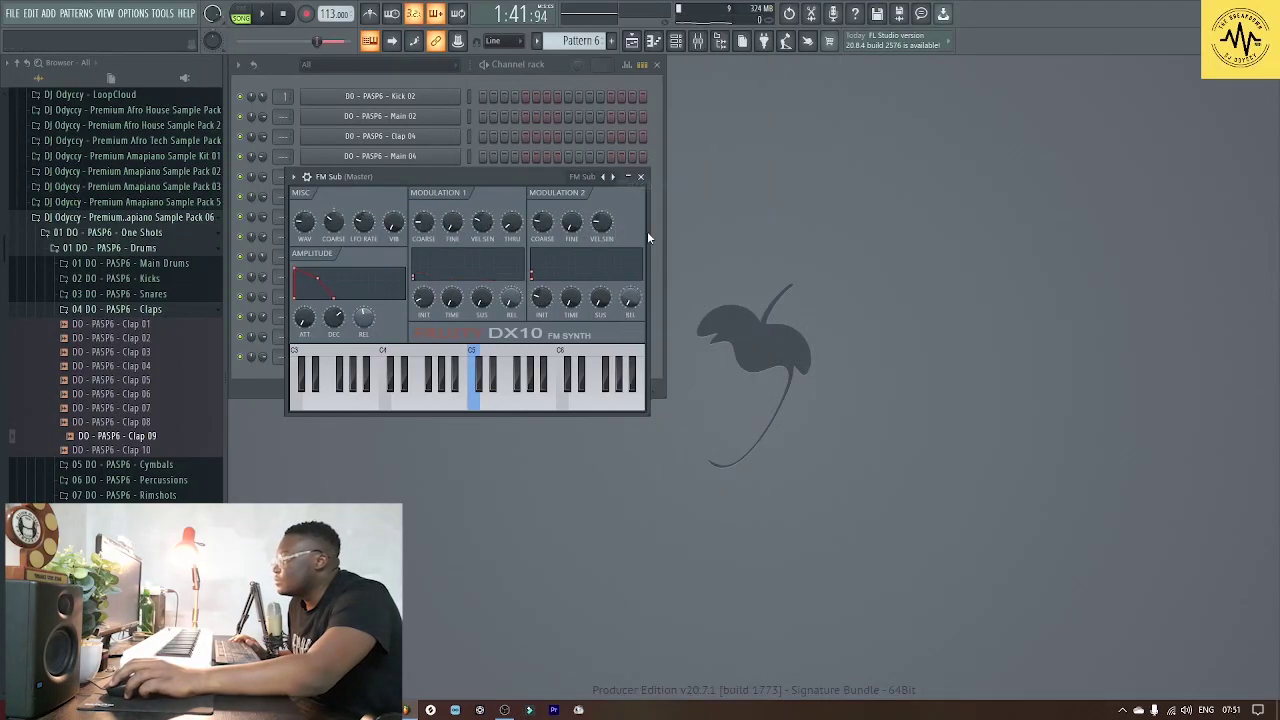
left_click(645, 180)
left_click(467, 337)
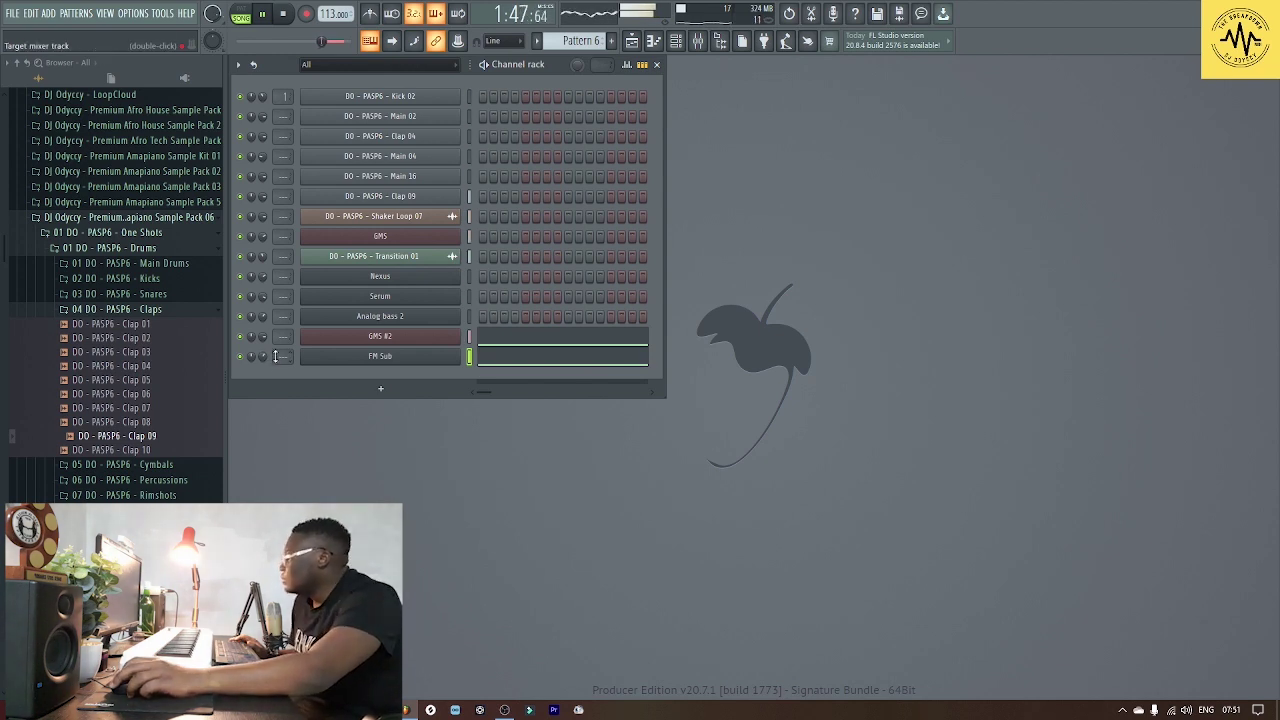
key("KP_Add")
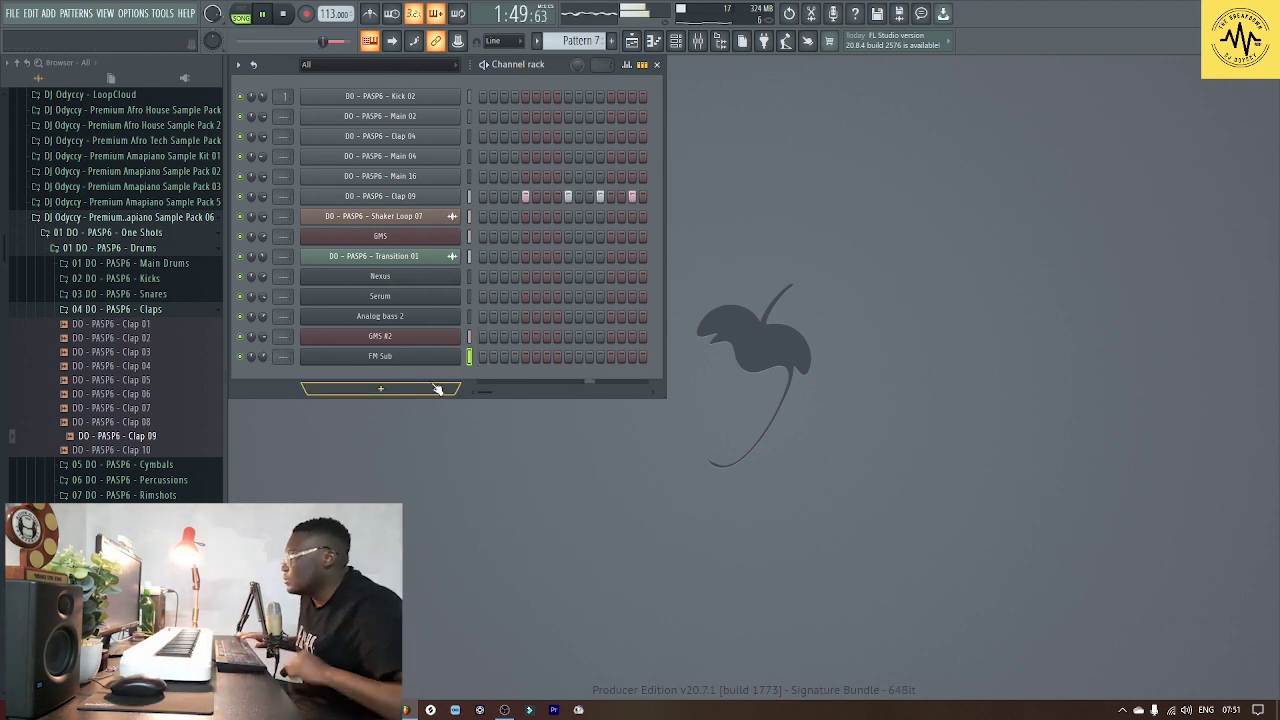
key("KP_Add")
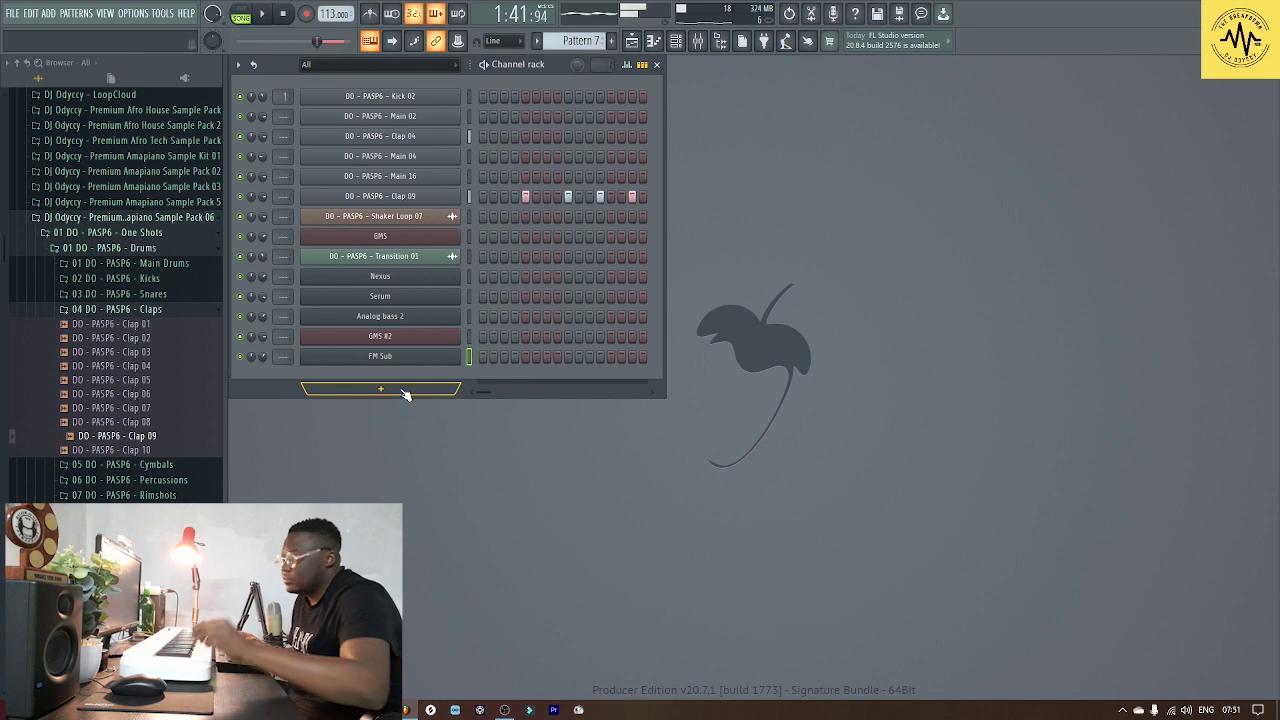
Add a GMS #3 channel with a lead preset from the library
left_click(405, 394)
left_click(782, 212)
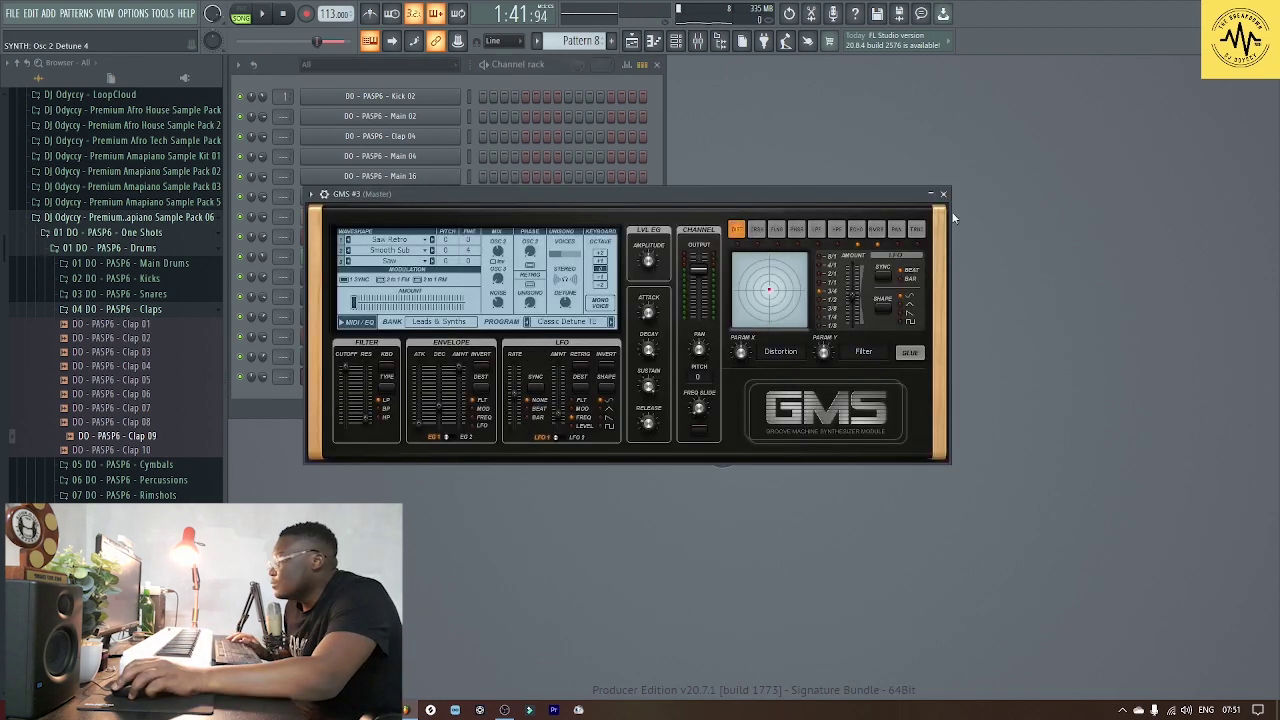
left_click(943, 195)
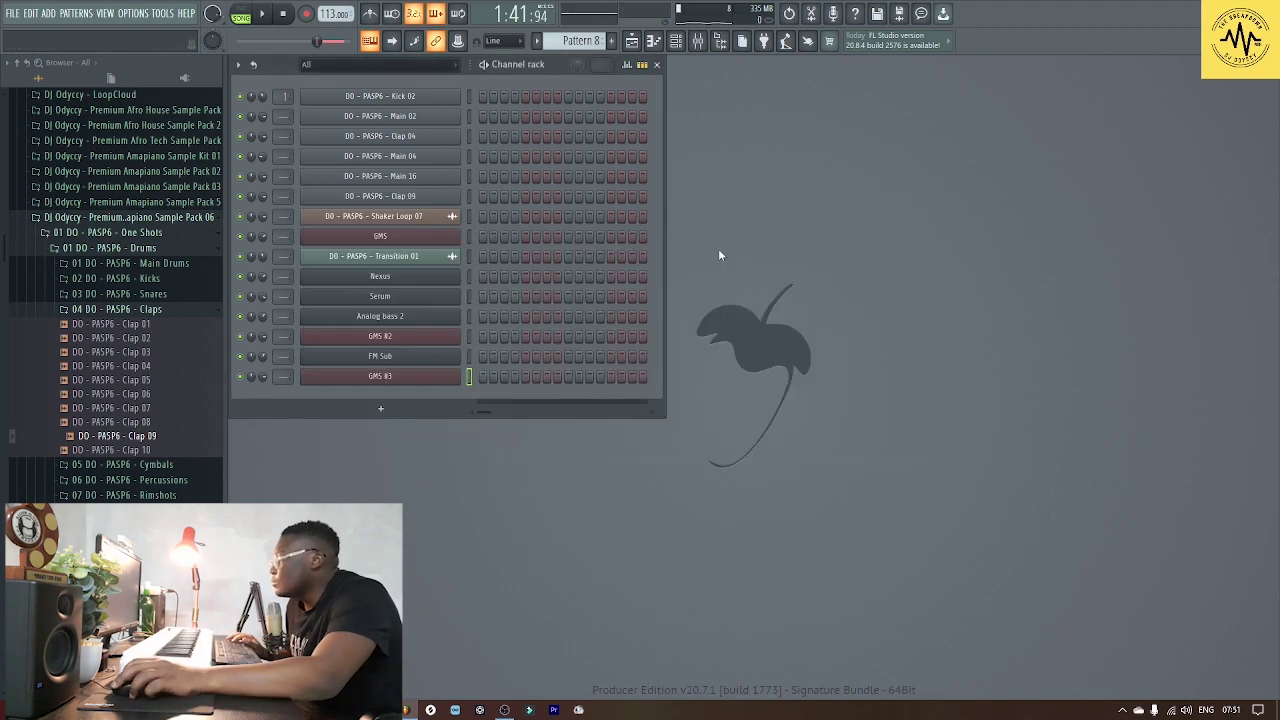
Duplicate the four-note GMS #3 phrase in bar 1 to fill four bars
left_click(656, 40)
scroll(315, 350, "up", 5)
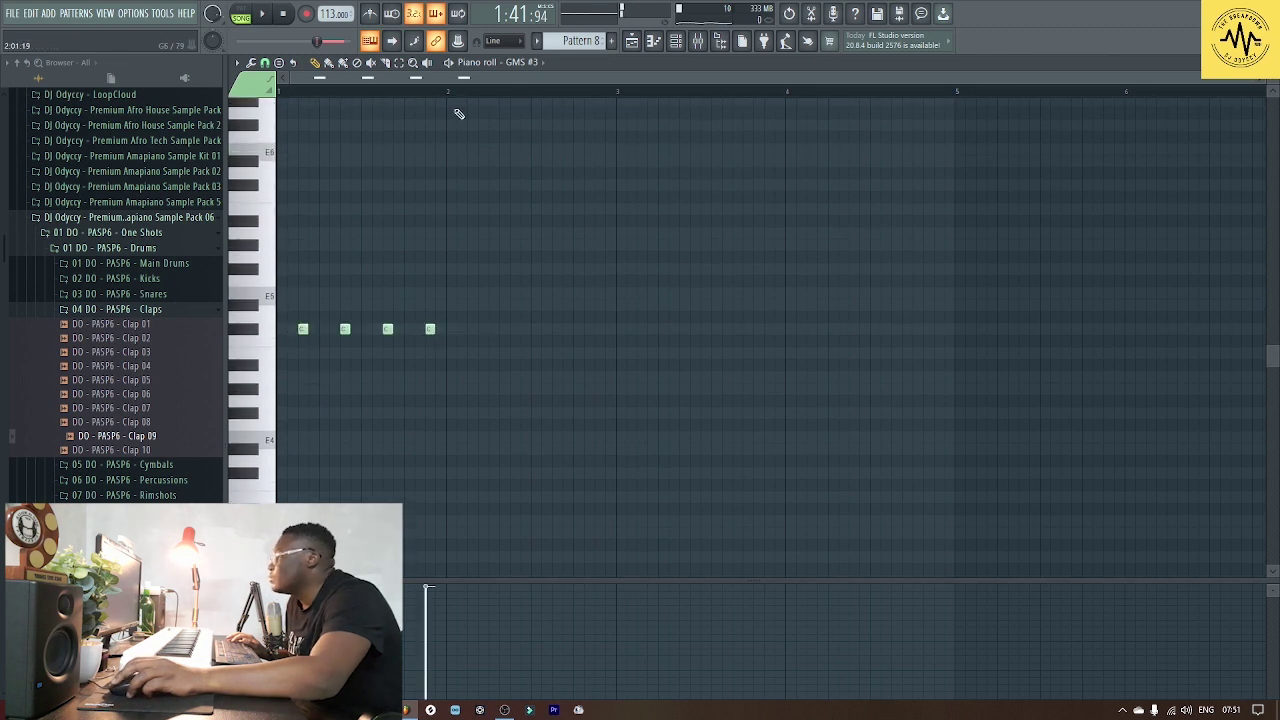
left_click_drag(442, 95, 163, 108)
key("ctrl+b")
key("ctrl+b")
key("ctrl+b")
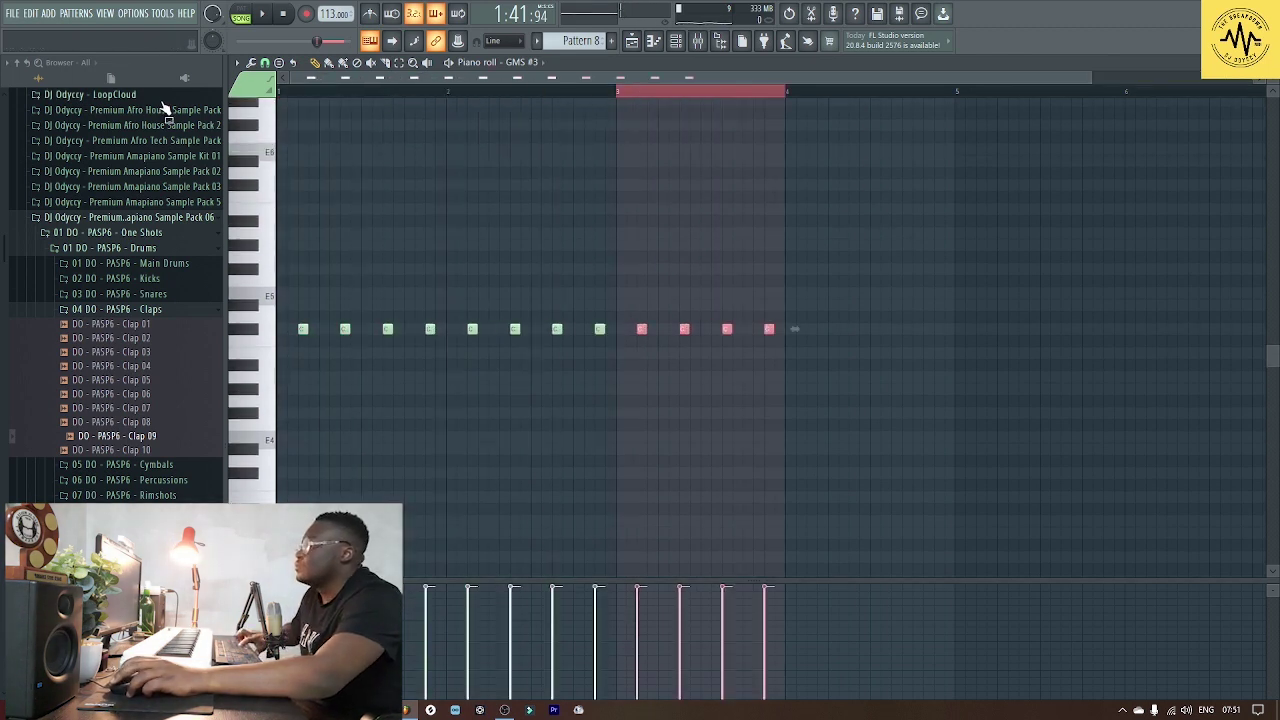
key("Escape")
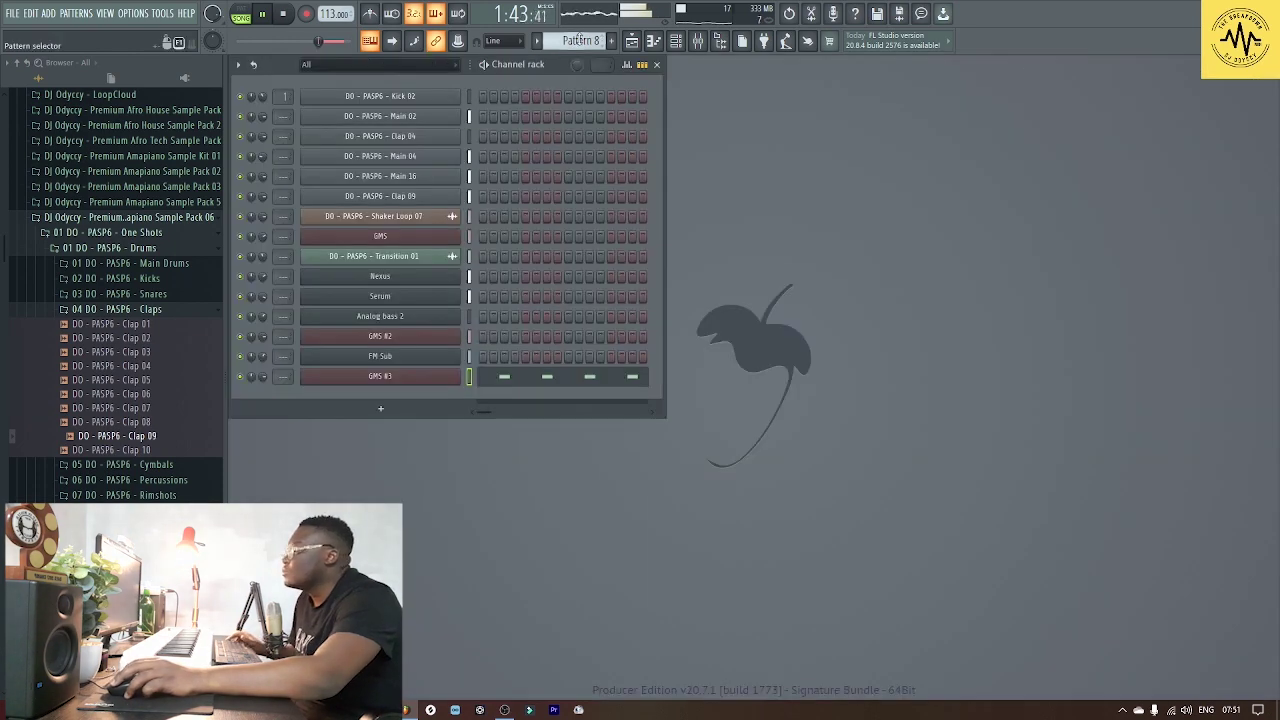
Paint Pattern 8 on Track 13 from bar 49 to 65
left_click(631, 41)
scroll(928, 438, "up", 3)
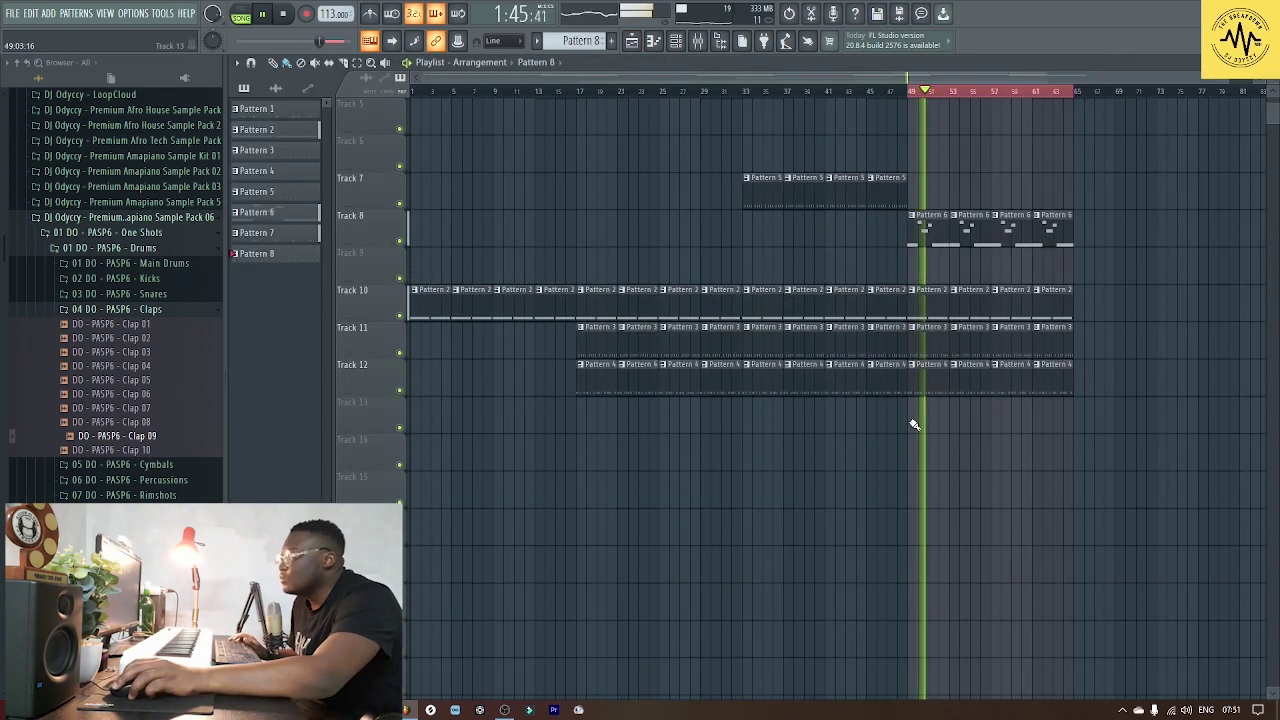
left_click_drag(913, 424, 1063, 428)
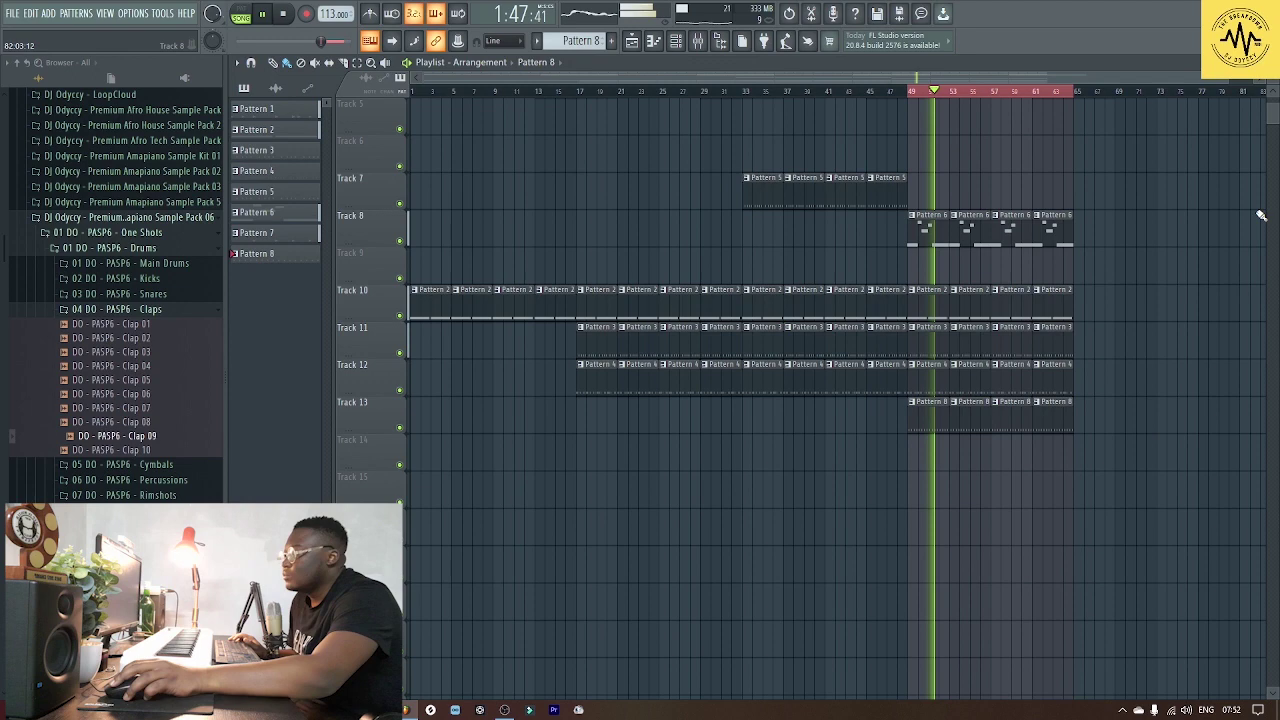
scroll(1180, 350, "up", 4)
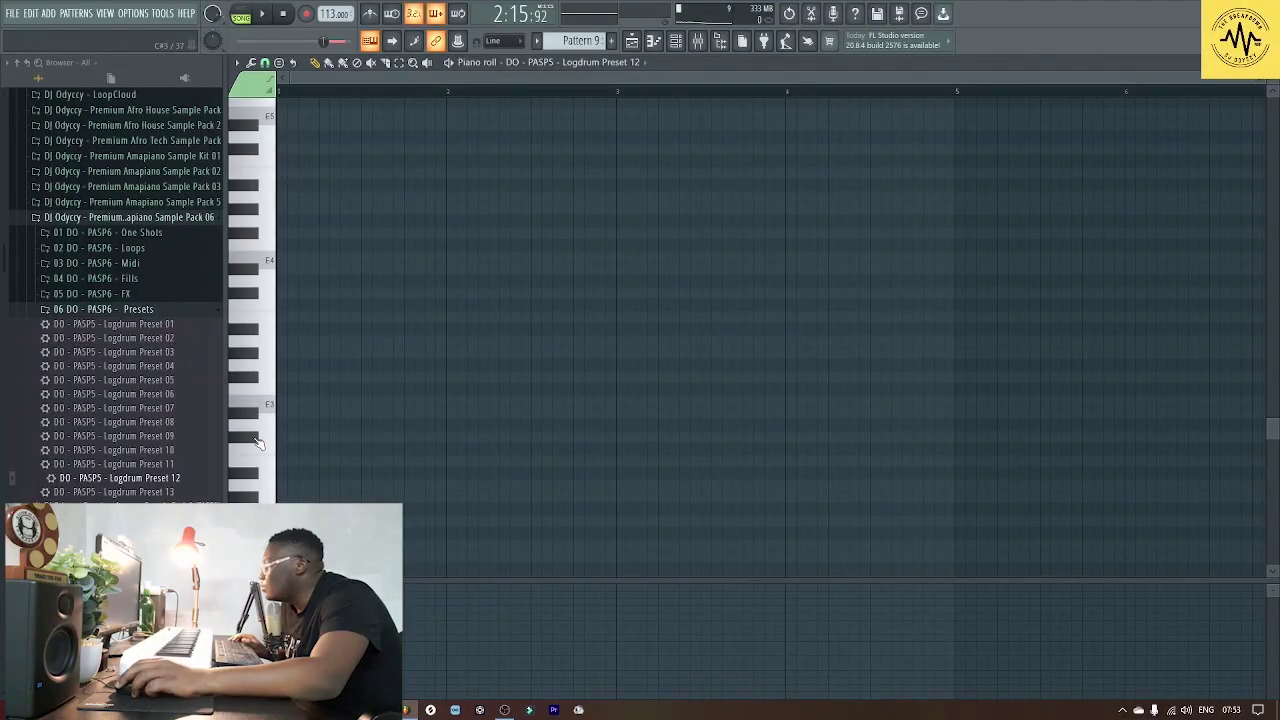
Audition a log drum pitch, start playback, and place the first F4 log drum hits
left_click(259, 297)
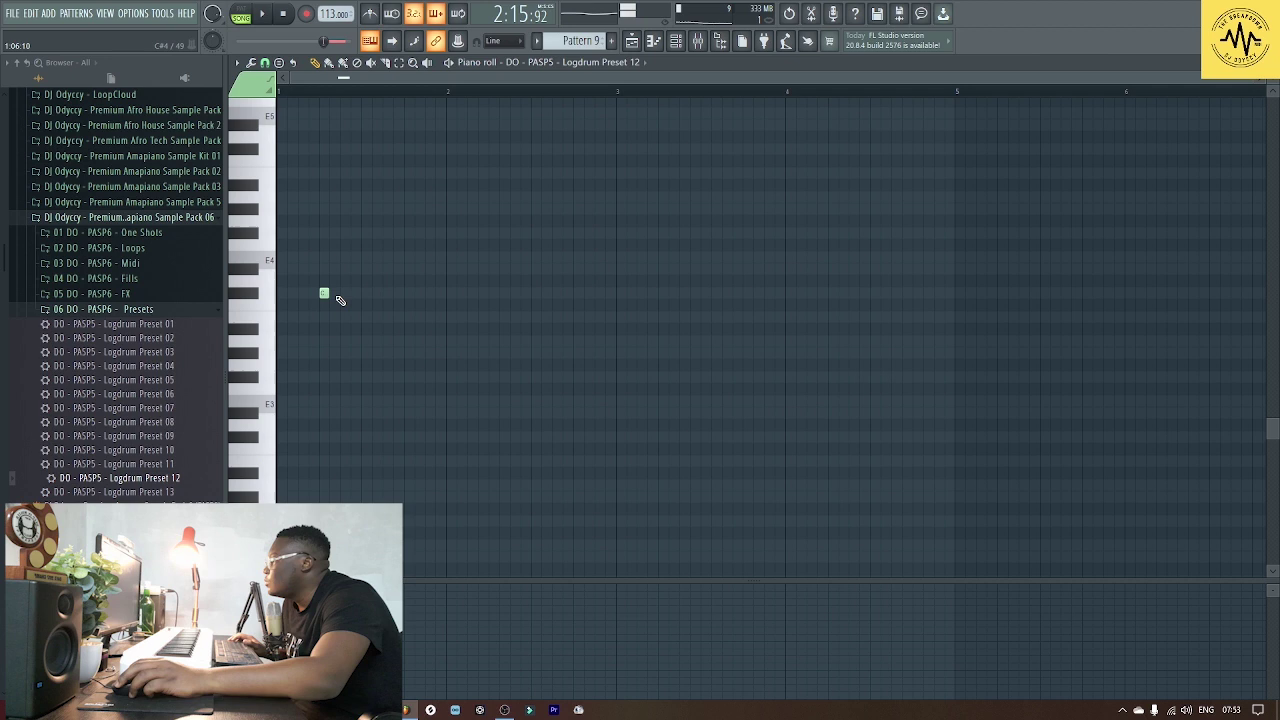
key("space")
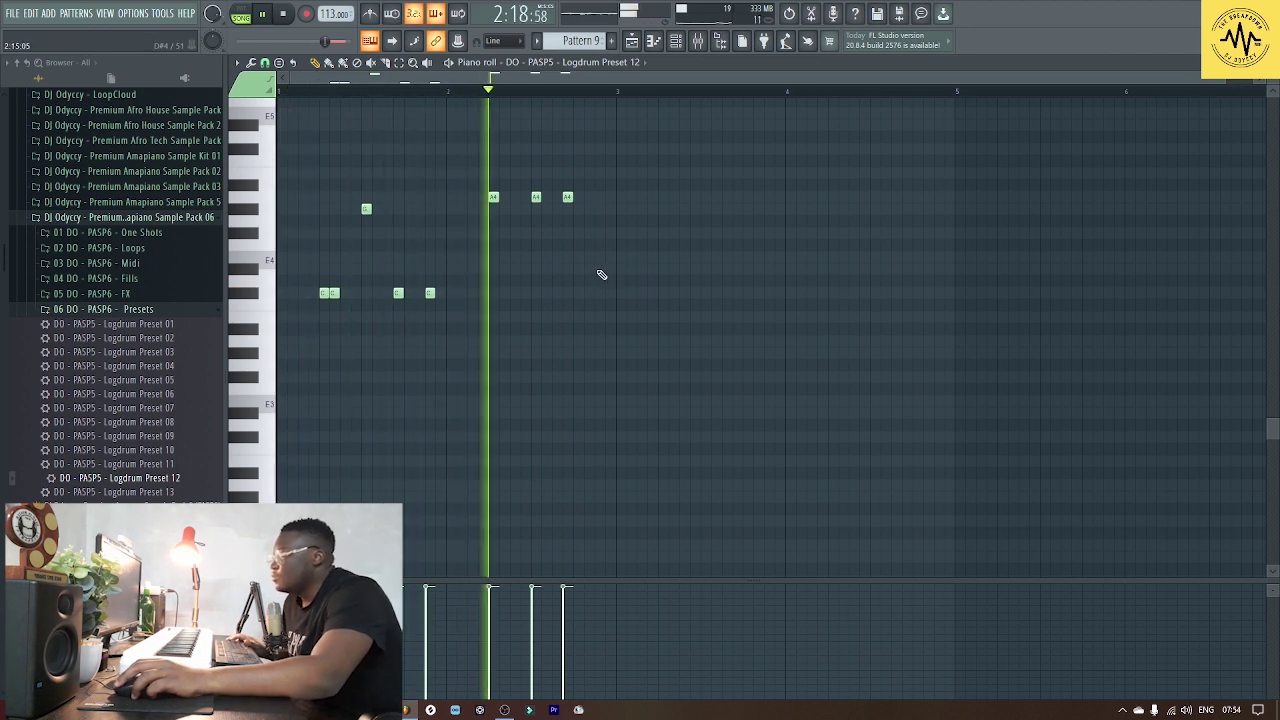
left_click(597, 292)
left_click(504, 413)
left_click(621, 401)
left_click(662, 292)
Add the remaining log drum hits: more F4 notes, two lower notes, and closing F4 hits in bar four
left_click(705, 292)
left_click(737, 292)
left_click(769, 292)
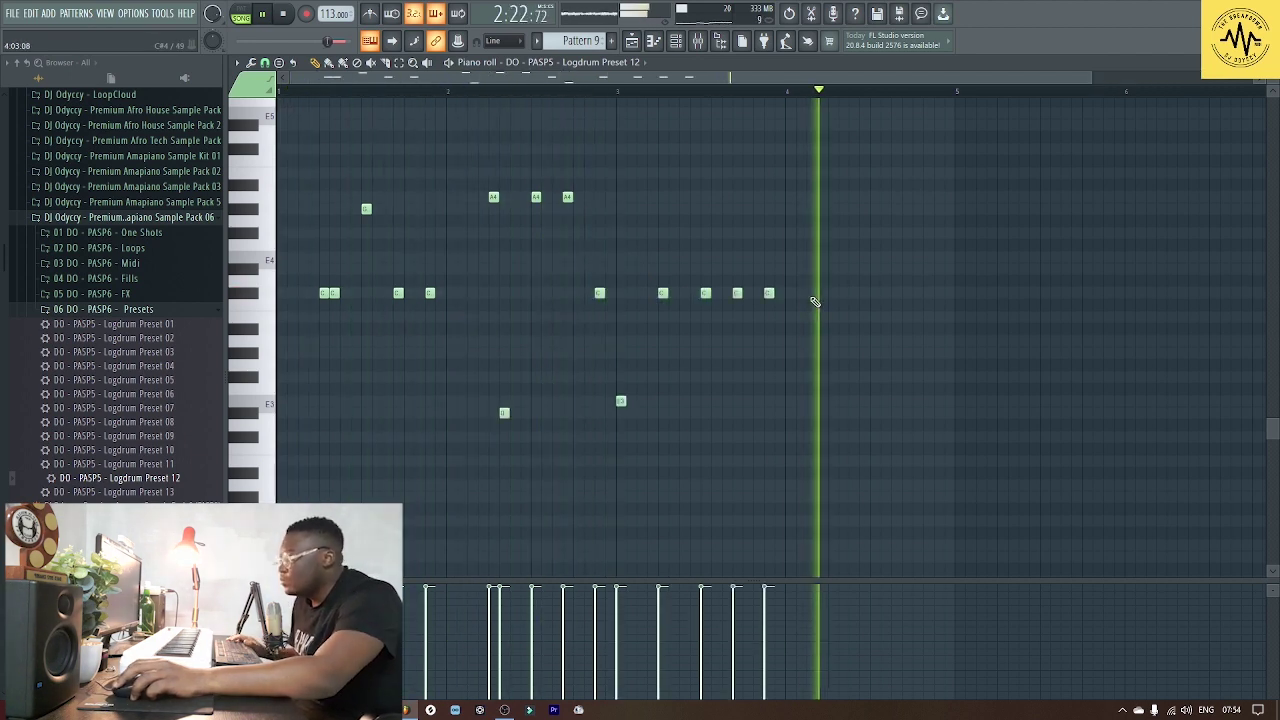
left_click(833, 292)
left_click(843, 292)
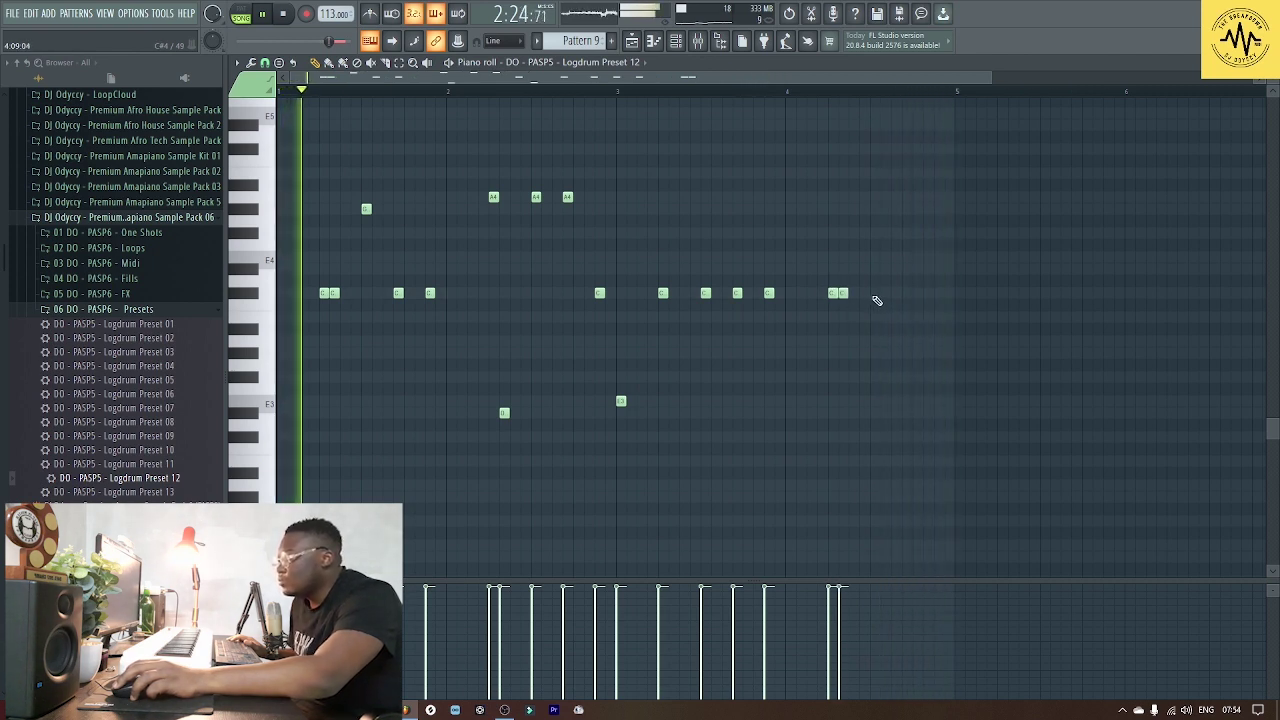
left_click(875, 292)
left_click(907, 292)
left_click(939, 292)
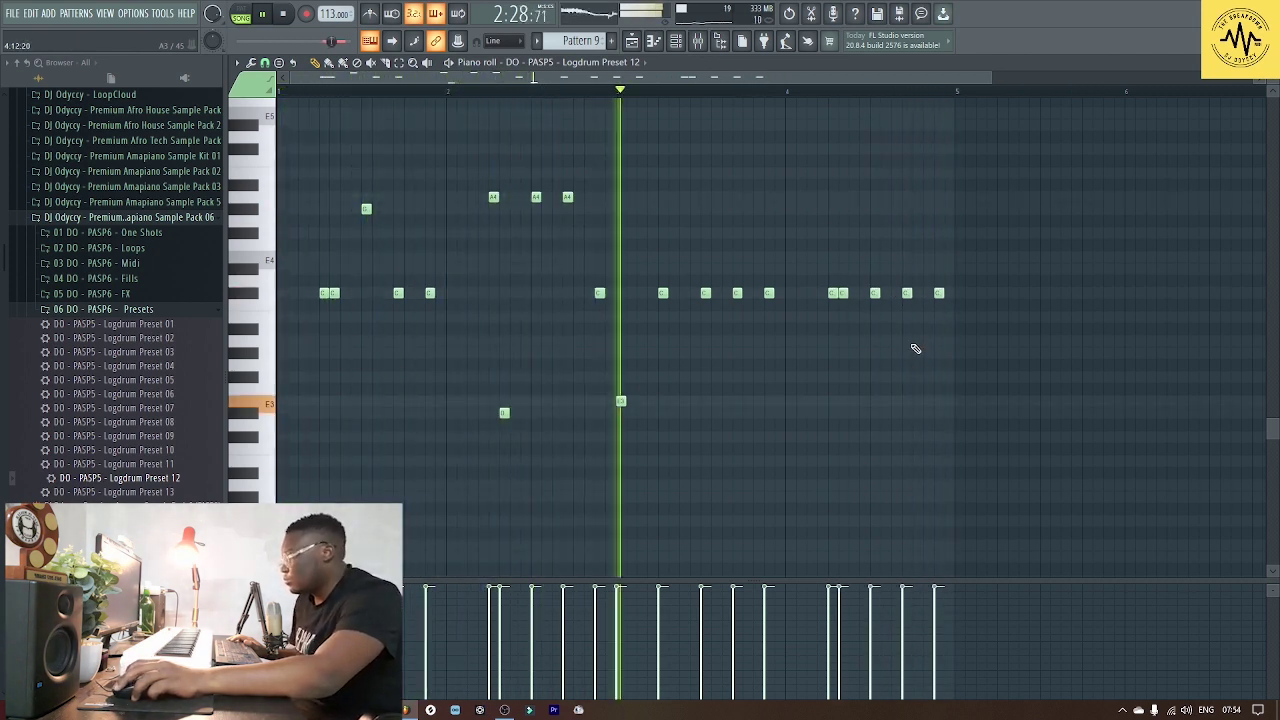
scroll(916, 349, "up", 1)
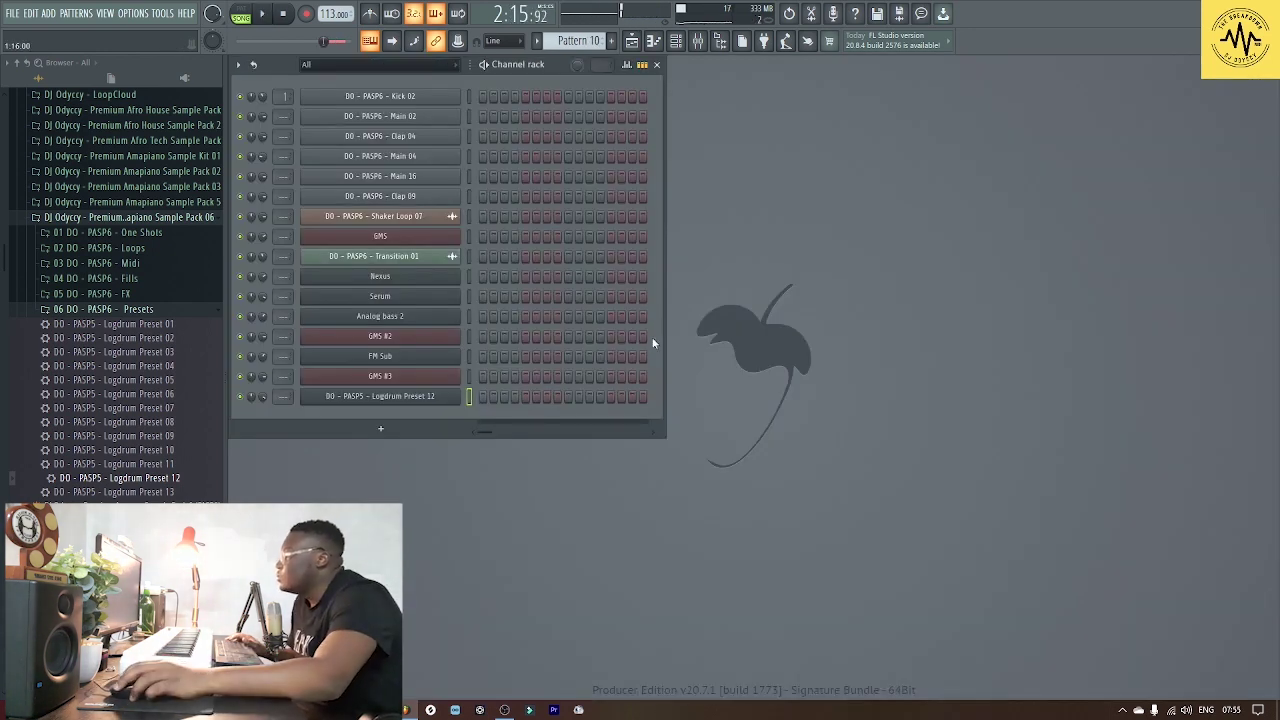
Repeat the Nexus #2 three-note figure across the whole pattern with Ctrl+B
left_click(380, 276)
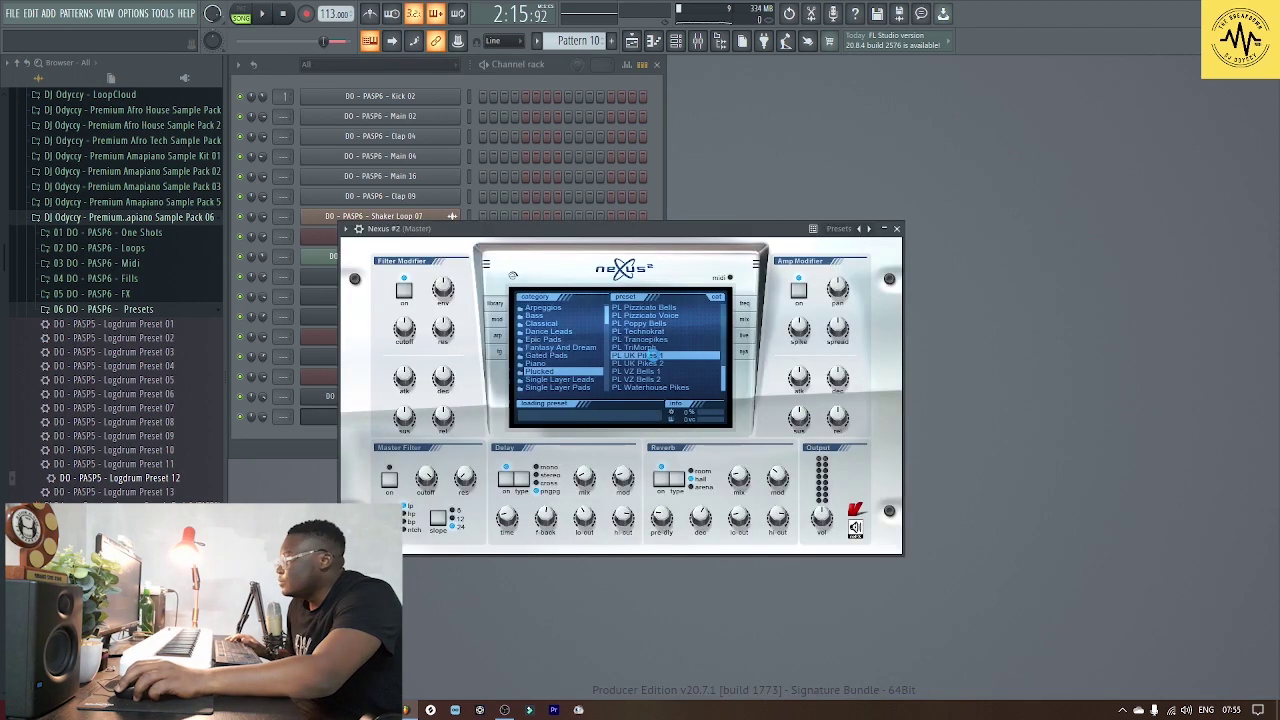
left_click(897, 229)
key("F7")
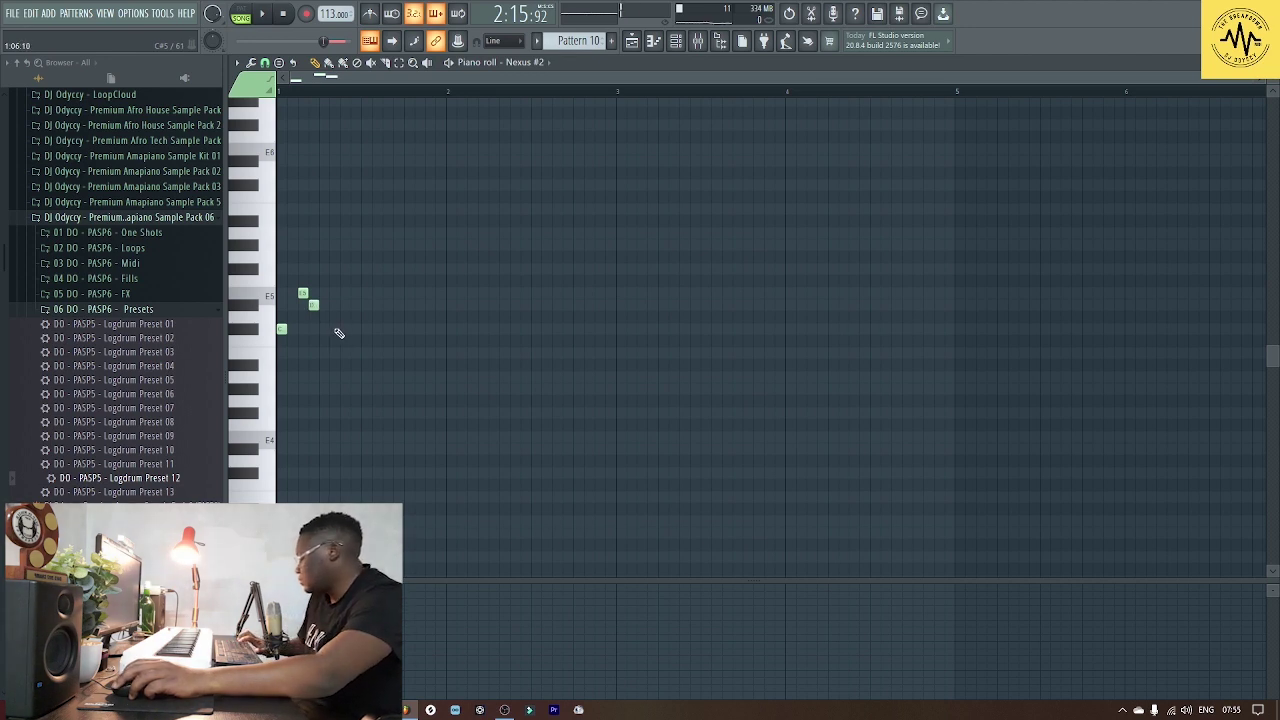
key("ctrl+b")
key("ctrl+b")
key("ctrl+b")
key("ctrl+b")
key("ctrl+b")
key("ctrl+b")
key("ctrl+b")
key("ctrl+b")
key("ctrl+b")
key("ctrl+b")
key("ctrl+b")
key("ctrl+b")
key("ctrl+b")
key("ctrl+b")
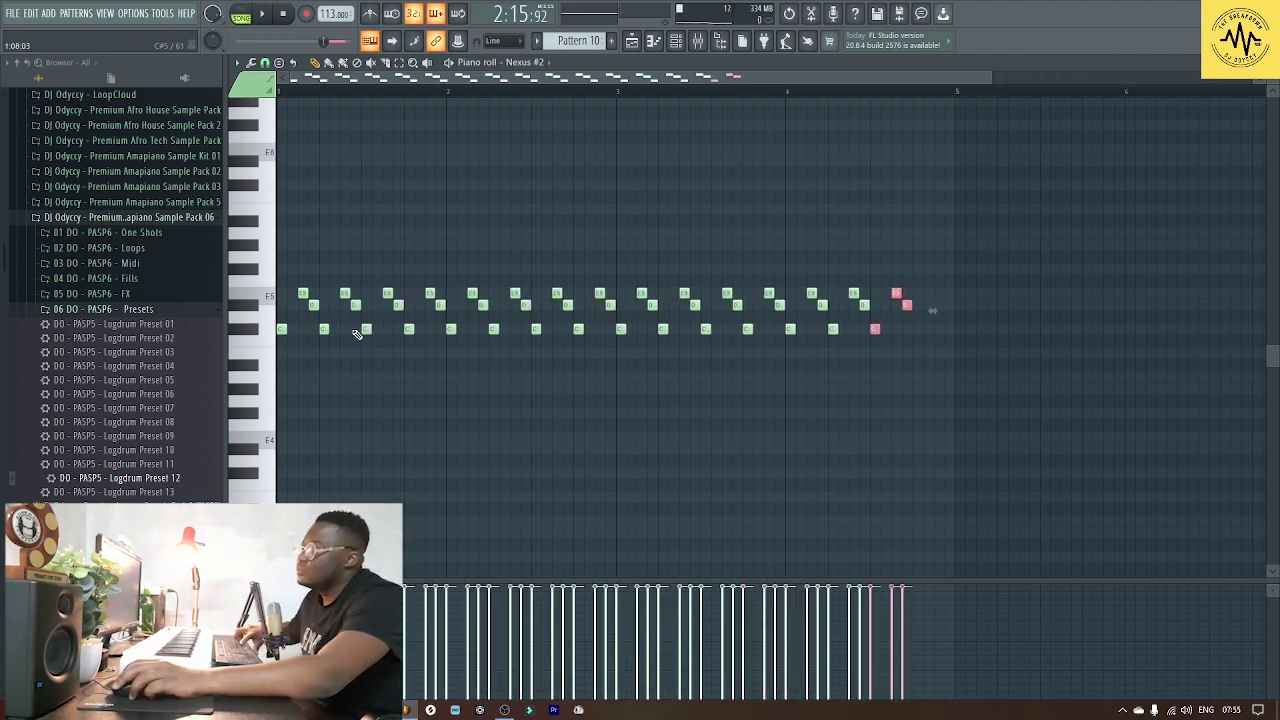
key("F7")
Play the pattern, turn down the Nexus #2 channel volume, and return to the playlist
key("space")
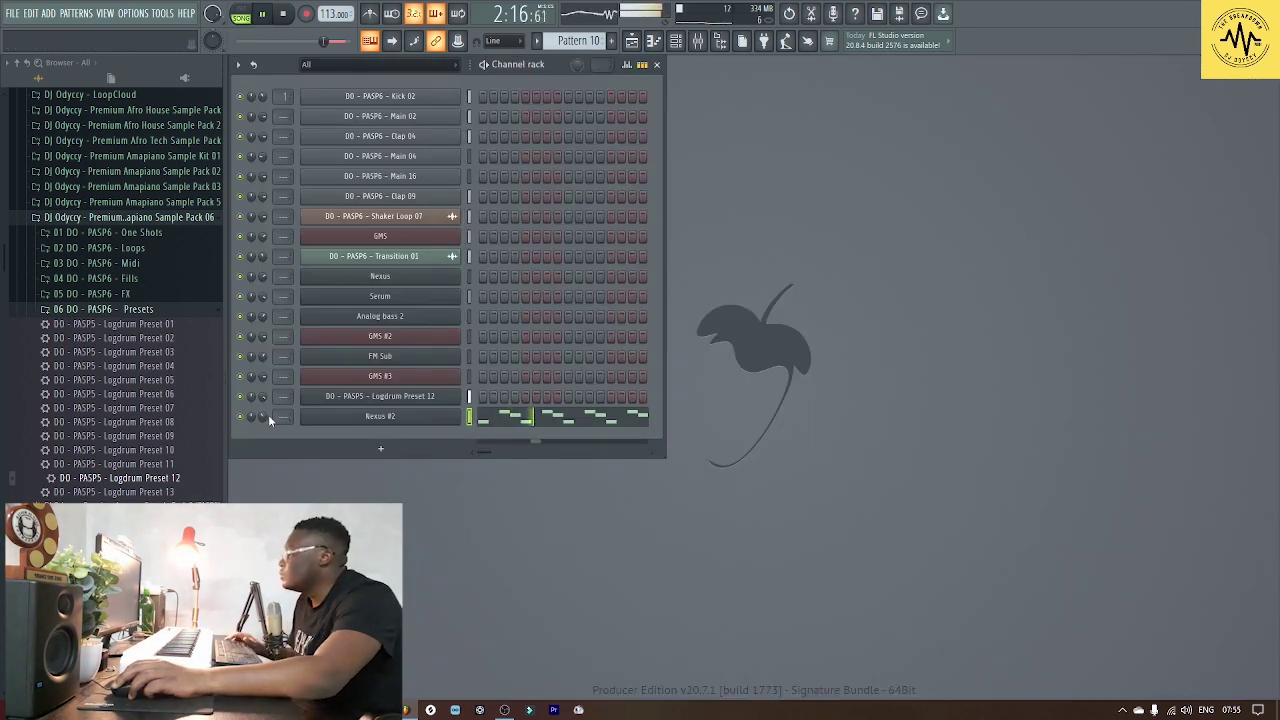
left_click_drag(265, 417, 265, 440)
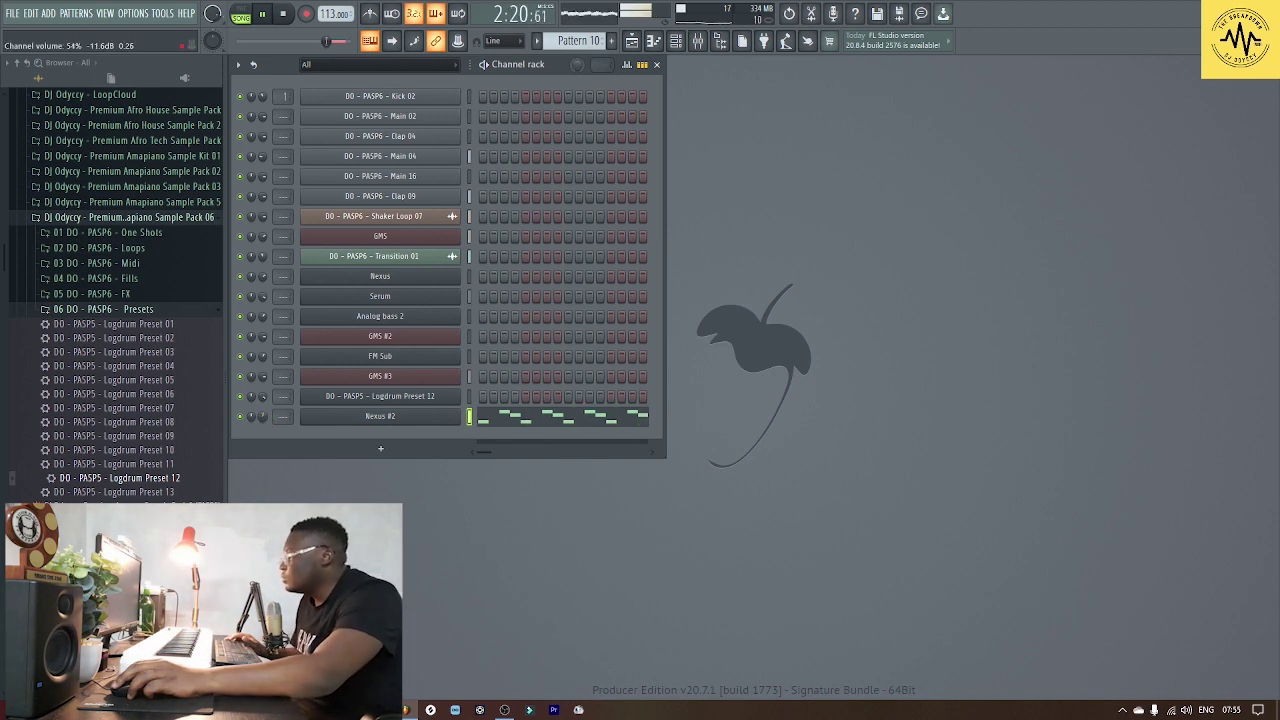
left_click_drag(265, 440, 265, 417)
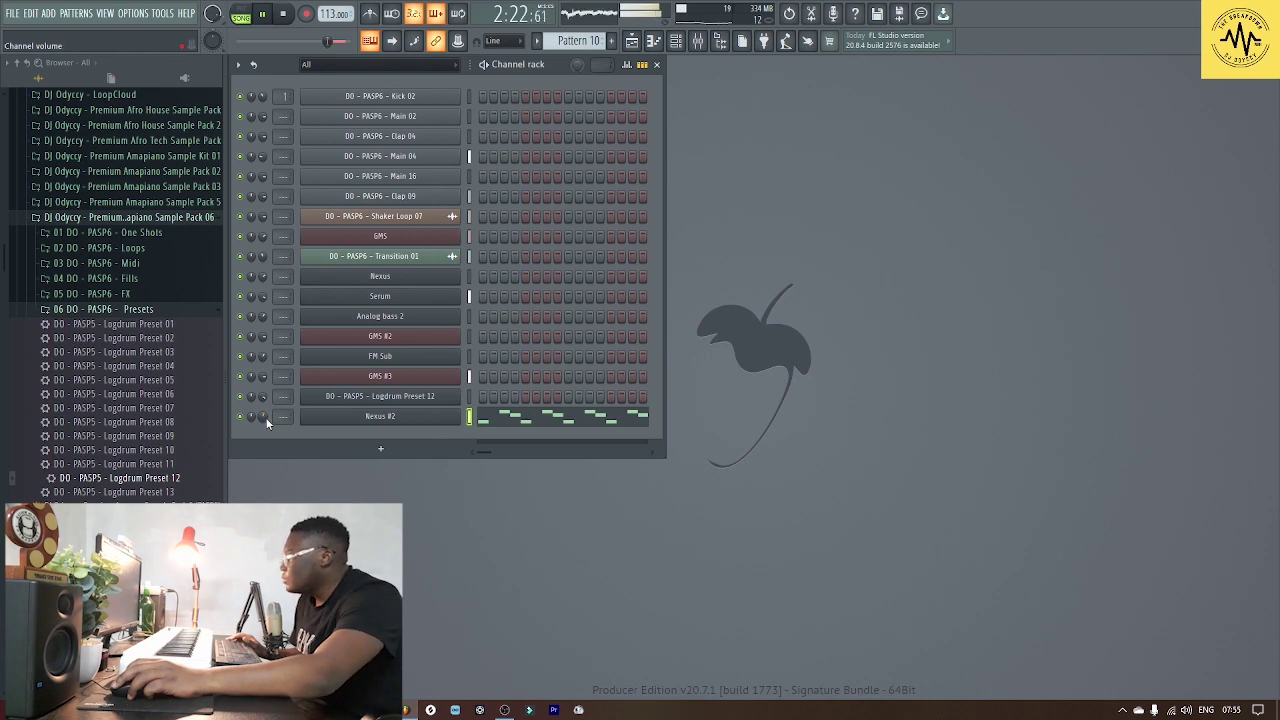
left_click(631, 40)
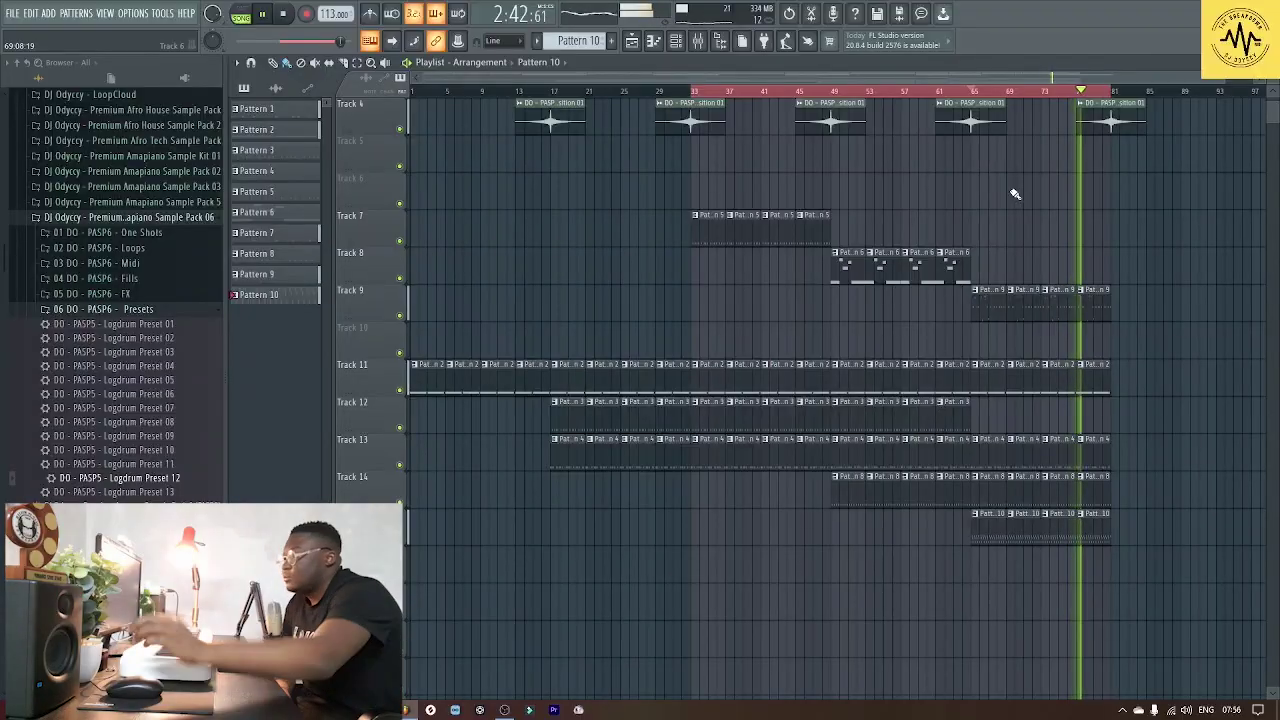
Scroll the playlist to the top, select Pattern 5, then hide and reshow the playlist
scroll(1080, 198, "up", 3)
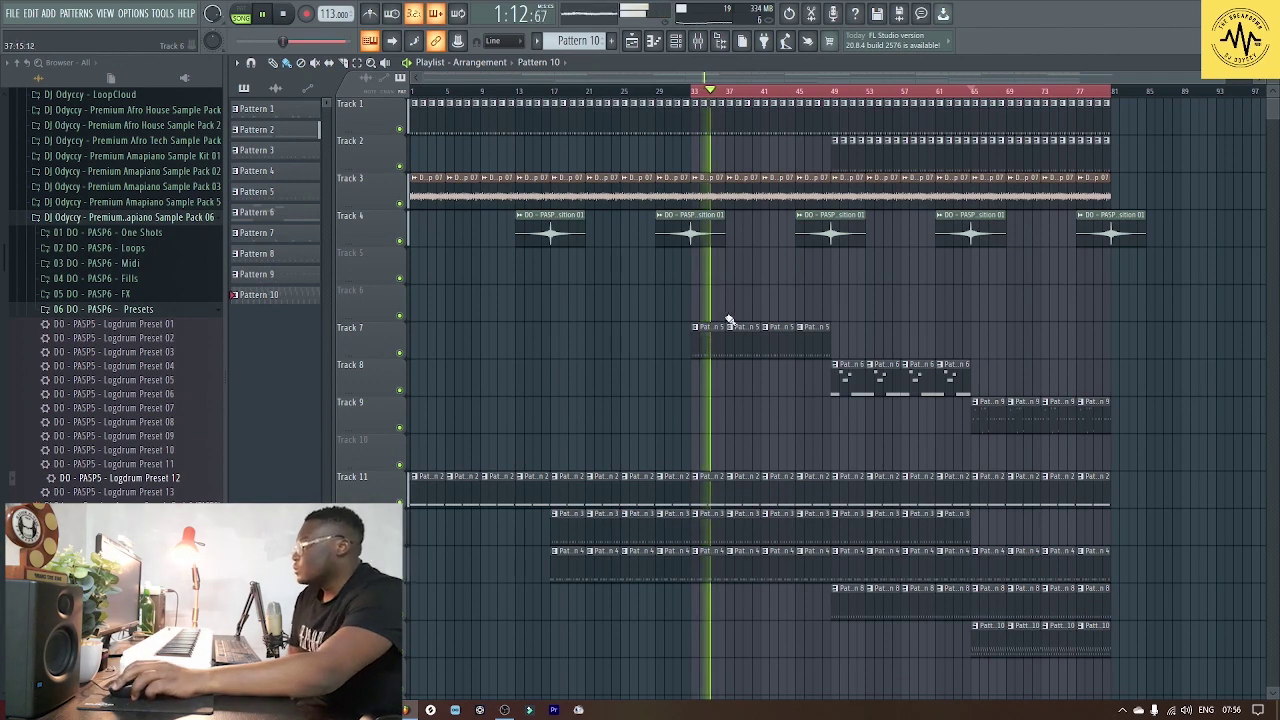
left_click(699, 346)
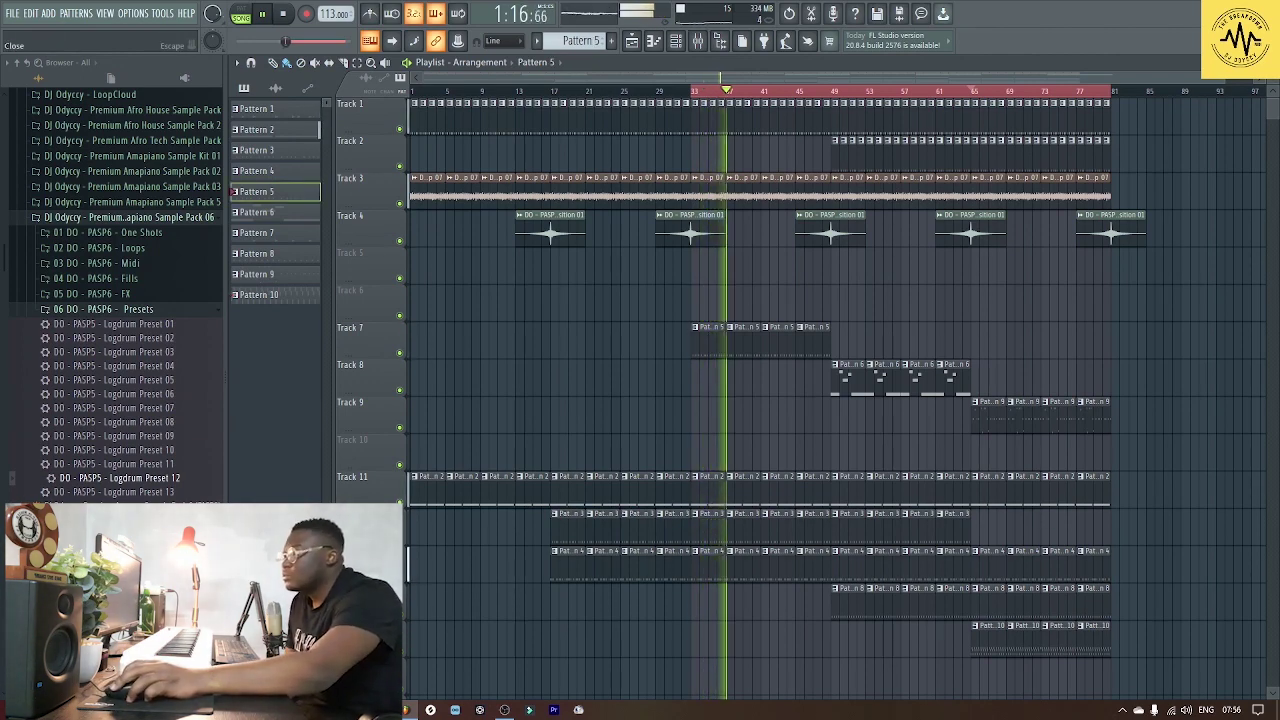
key("F5")
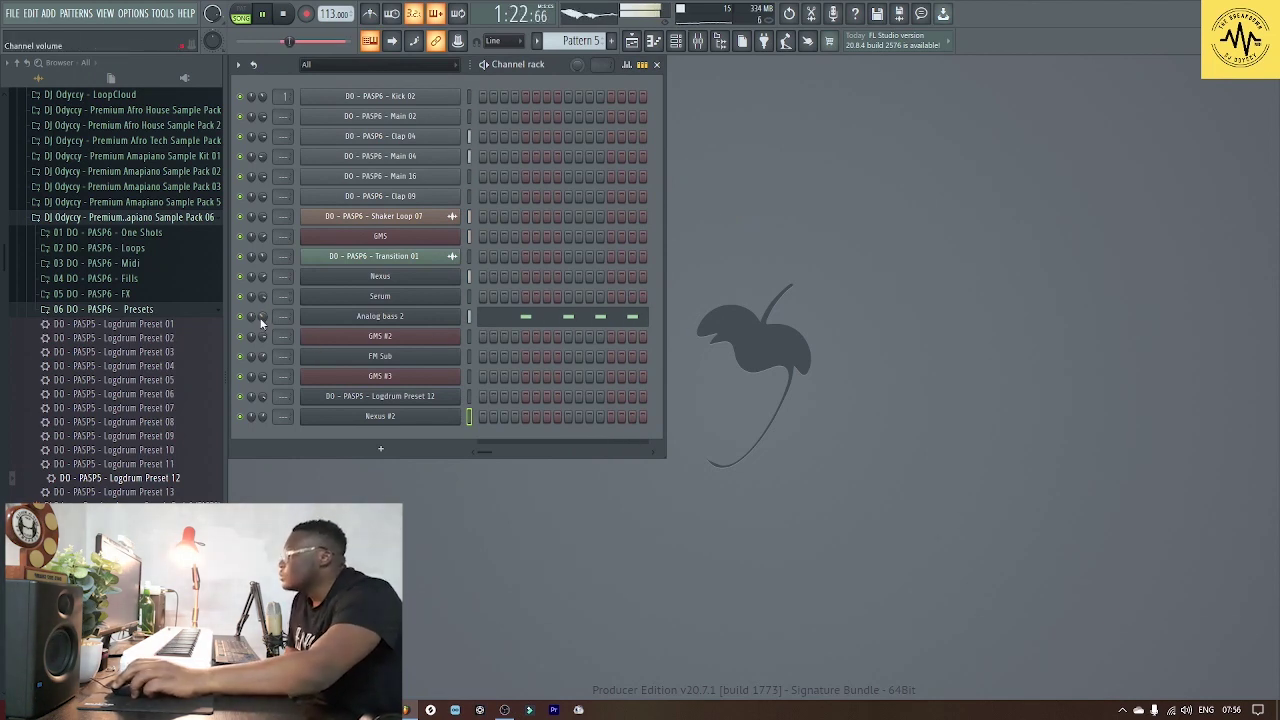
left_click(633, 40)
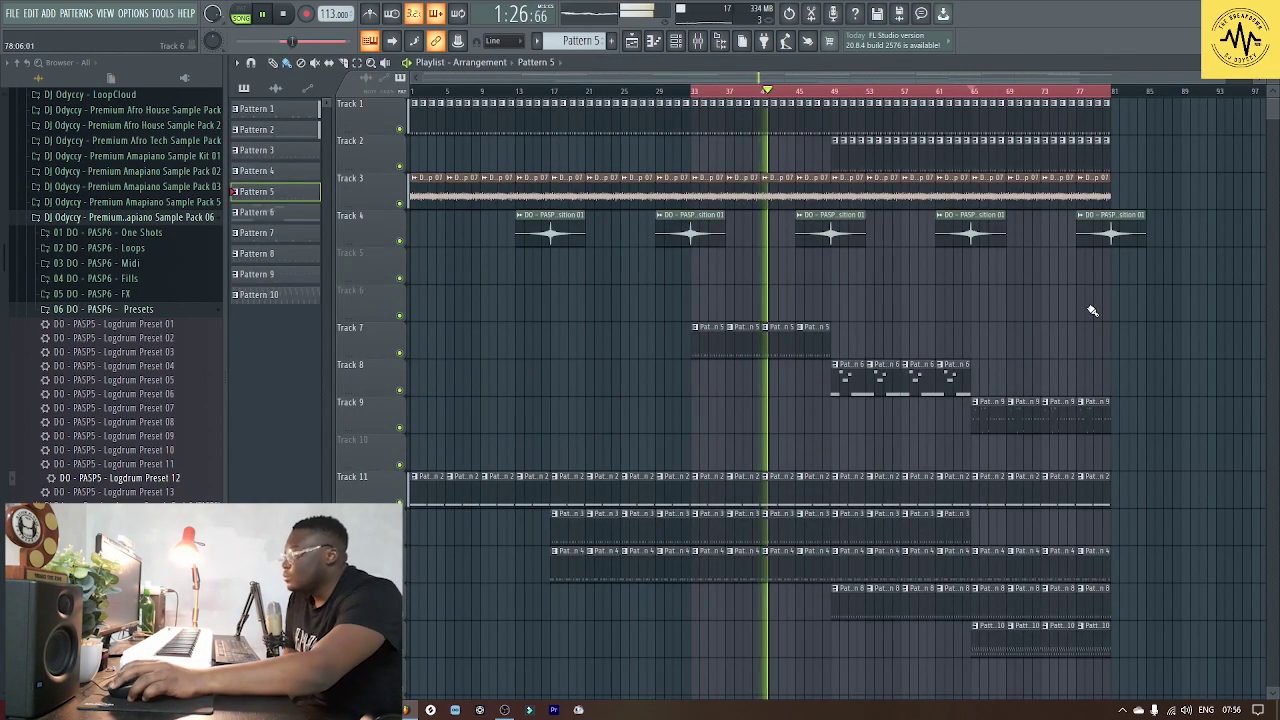